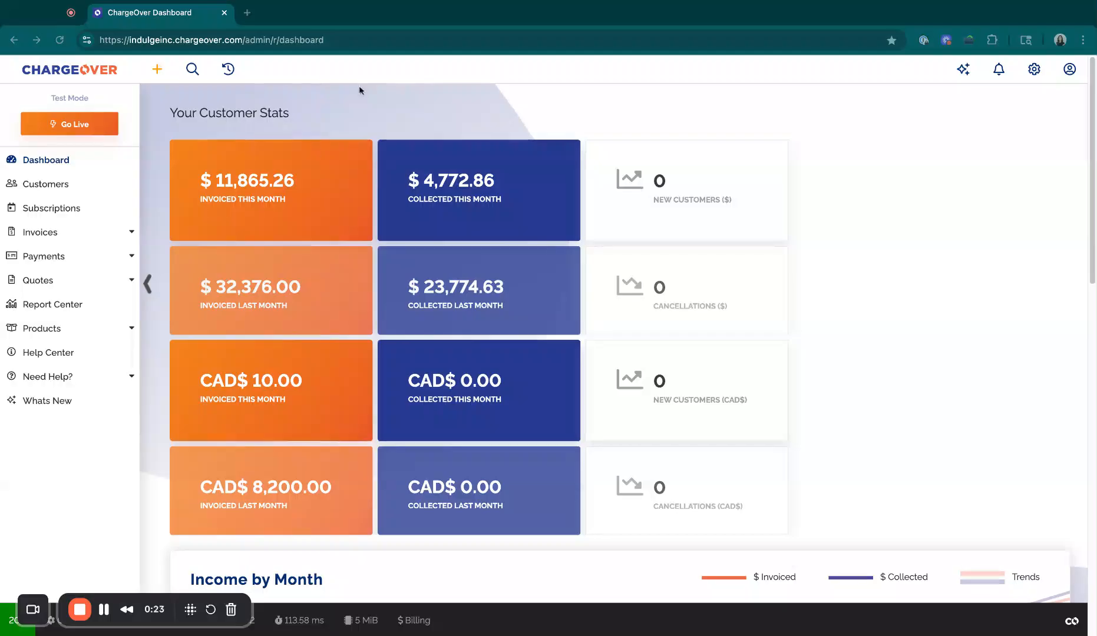
- Search the ChargeOver features in the configuration settings for "bra" and open the settings of the Brands feature
click(1034, 69)
click(41, 352)
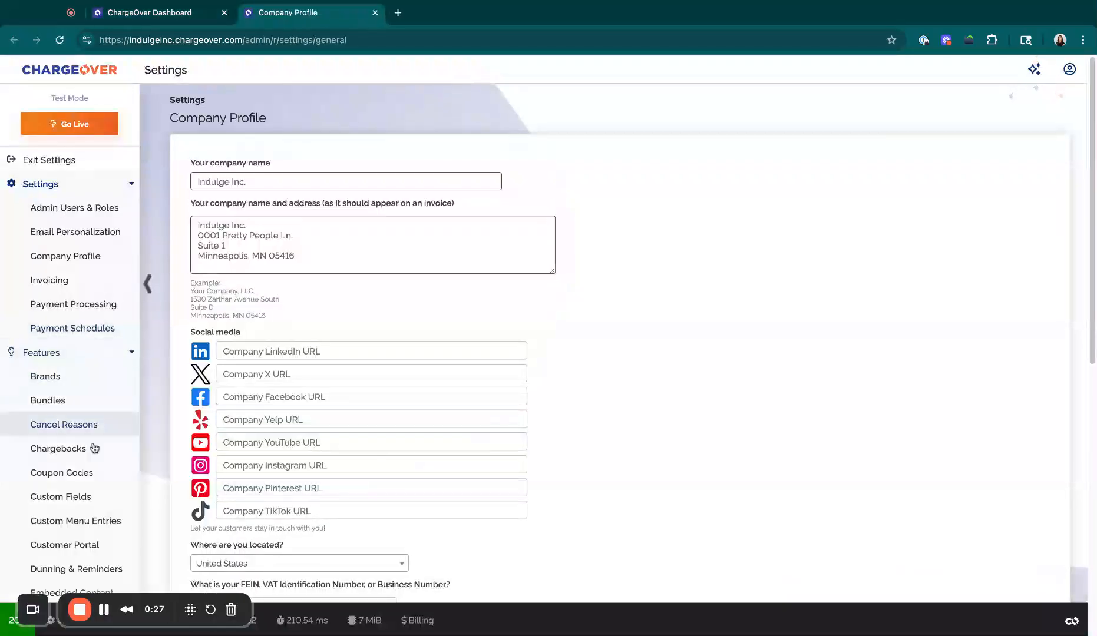
scroll(94, 467, down, 5)
scroll(95, 467, down, 2)
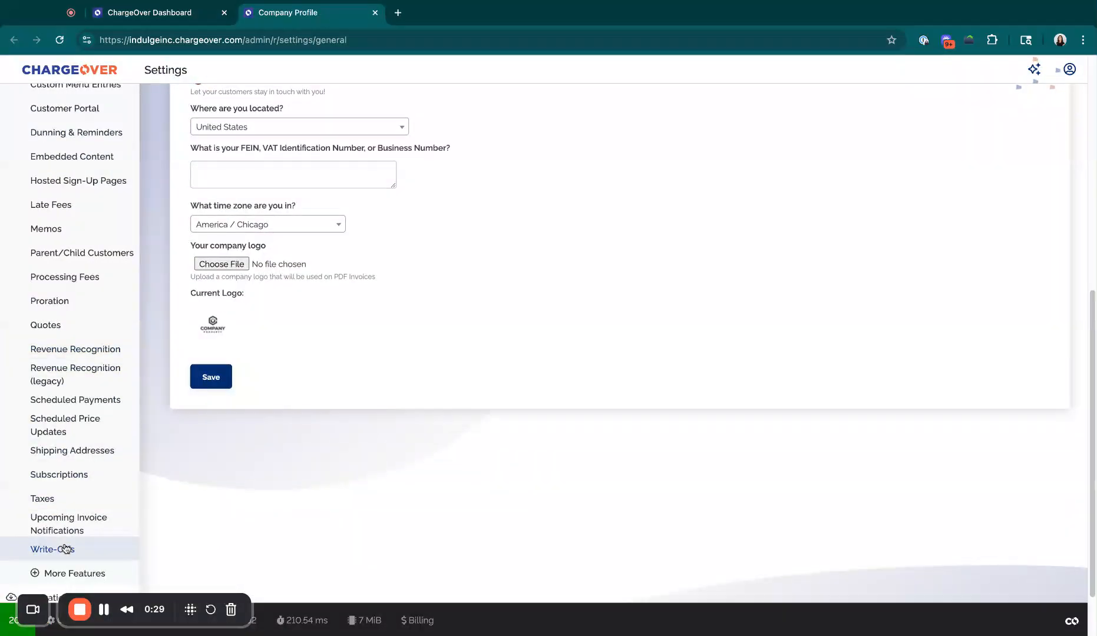
click(76, 572)
click(251, 183)
text(bra)
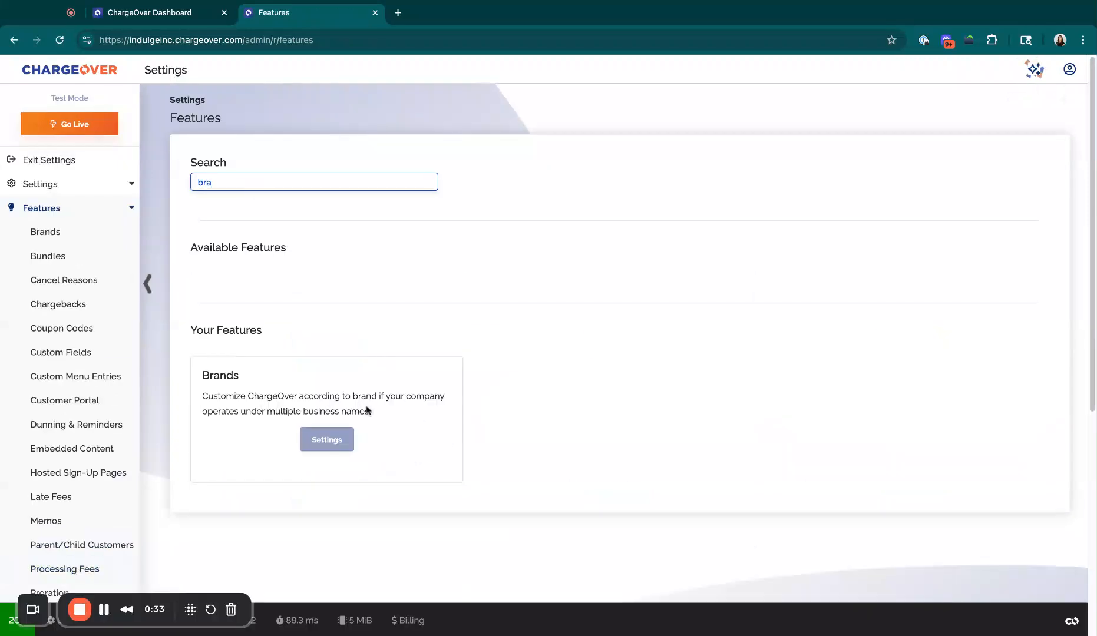
click(328, 440)
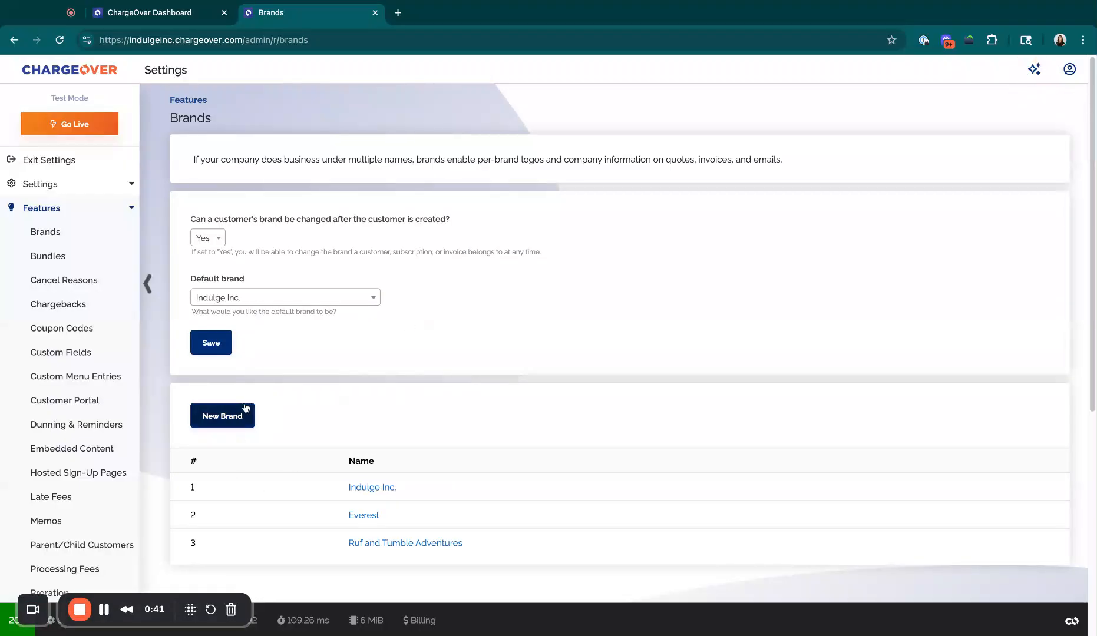
- Review the brands offered as choices for the default brand
triple_click(252, 280)
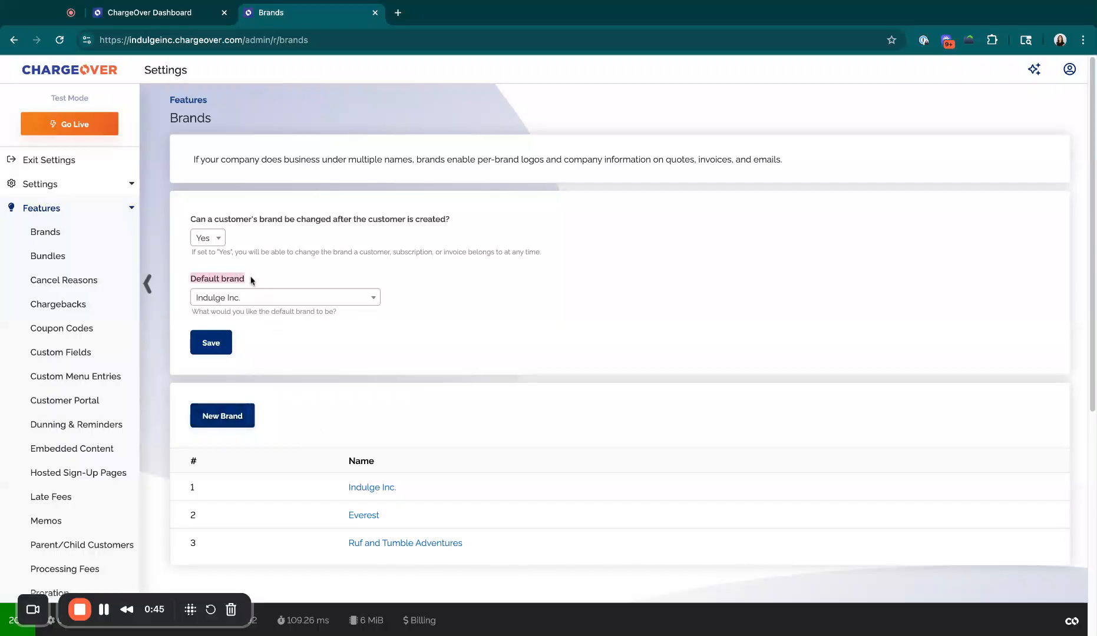
click(252, 280)
click(325, 297)
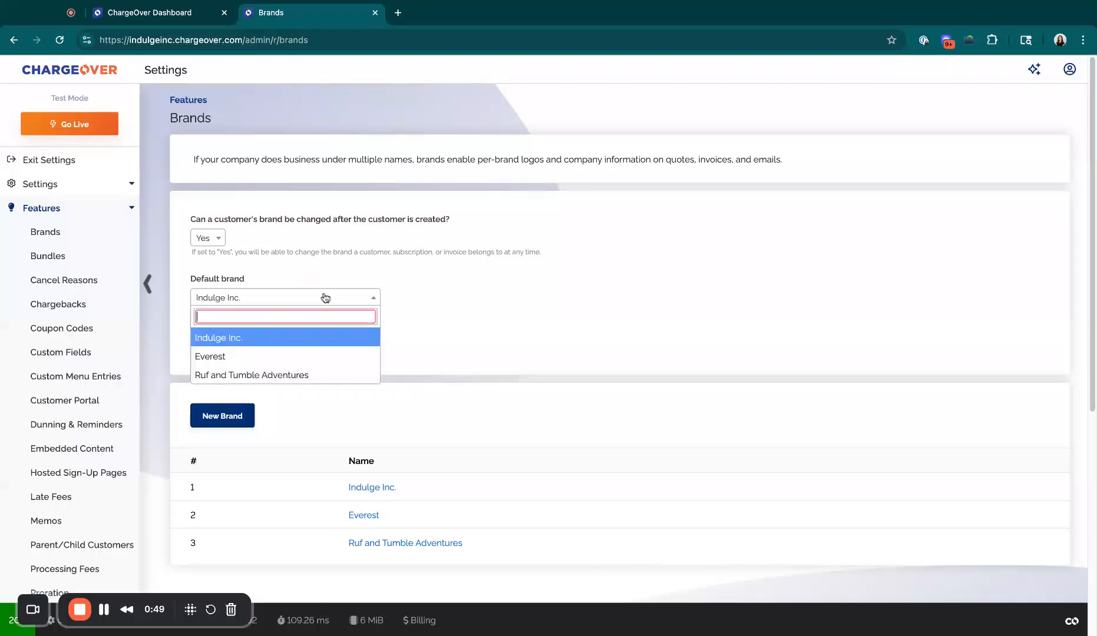
click(318, 264)
double_click(191, 277)
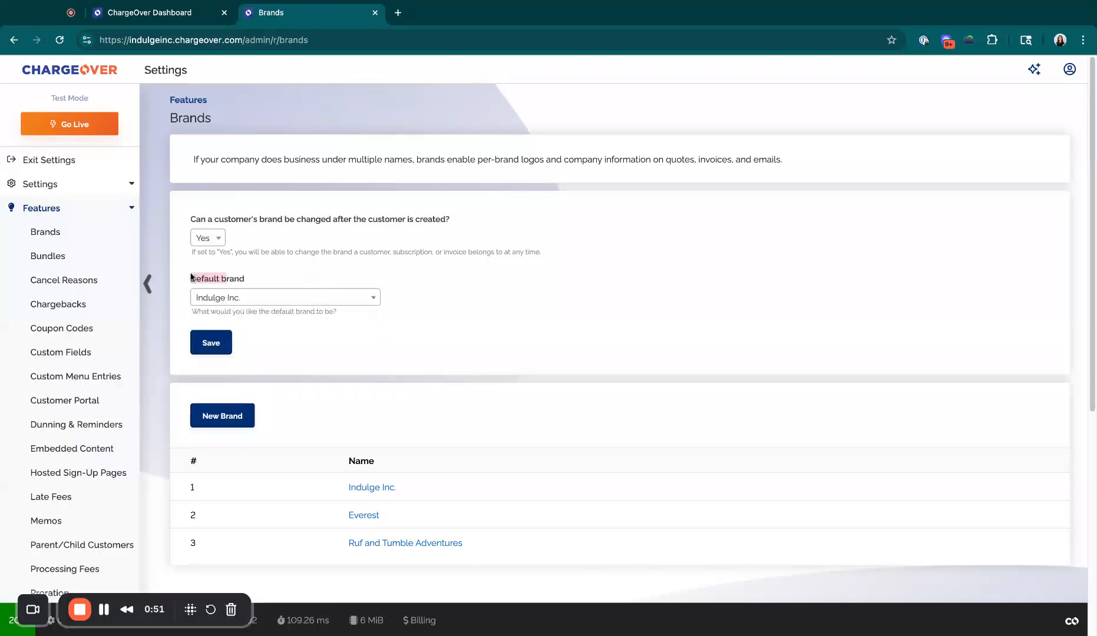
- Try Everest as the default brand and restore the selection to Indulge Inc
click(274, 276)
click(271, 294)
click(270, 353)
click(267, 296)
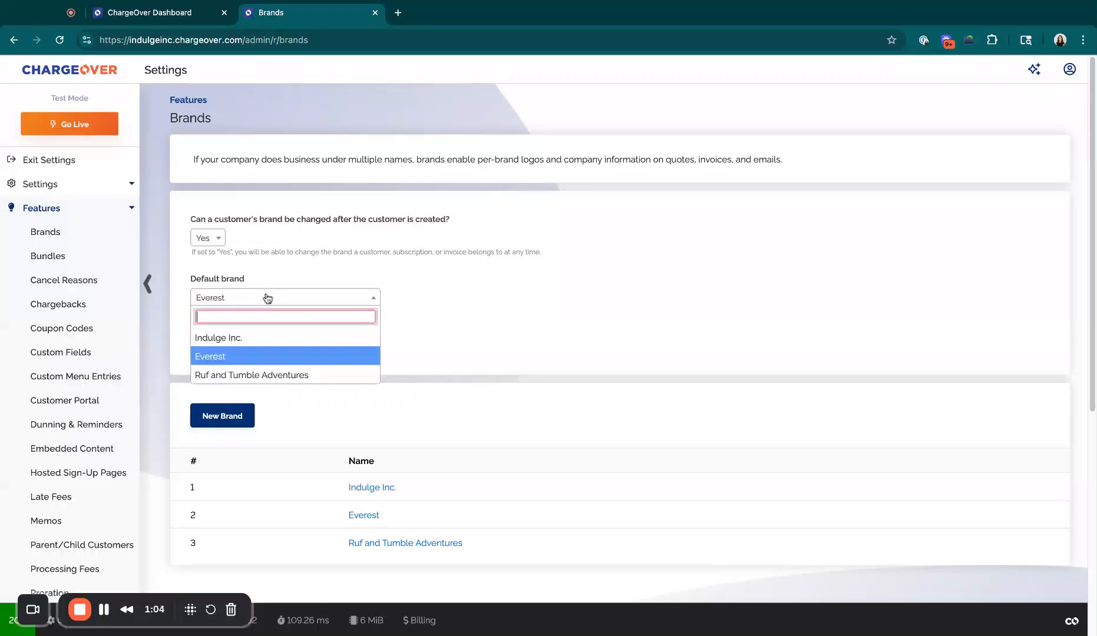
click(268, 337)
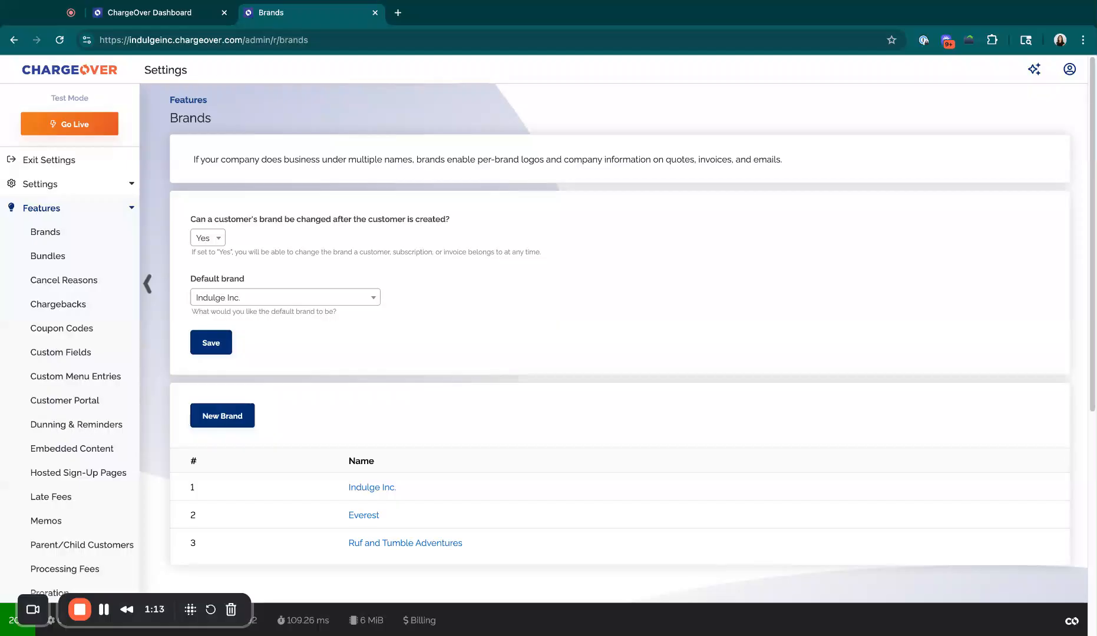
- Start a new brand named Whimsical Trailz, fill in its address, and set custom invoice numbering to "WT - {{year_2digit}}{{increment}}{{letter}}"
click(236, 416)
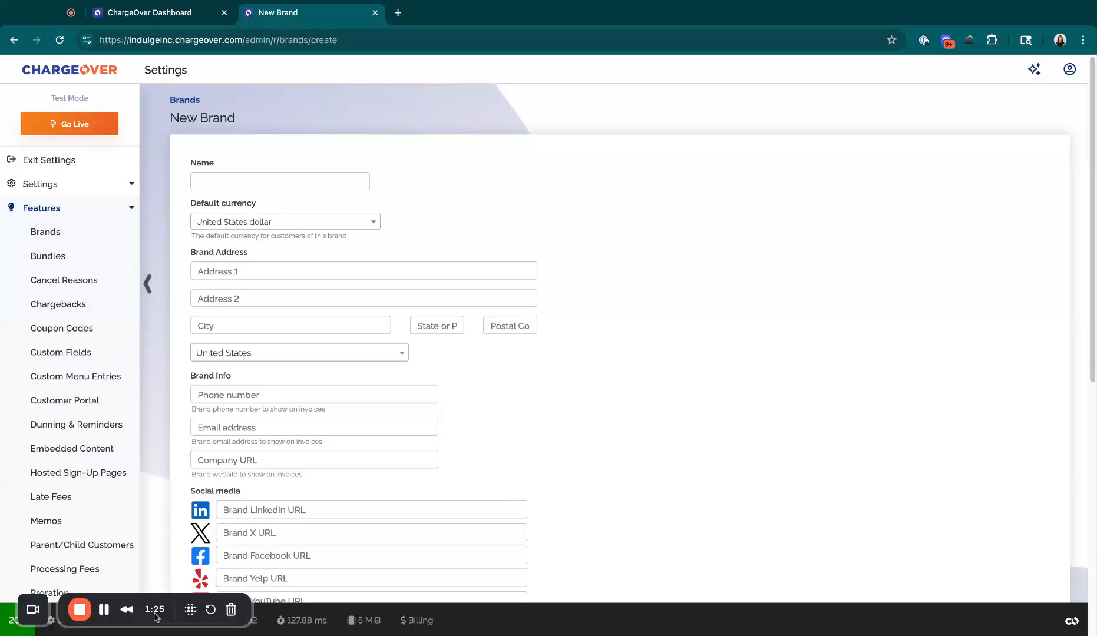
click(105, 610)
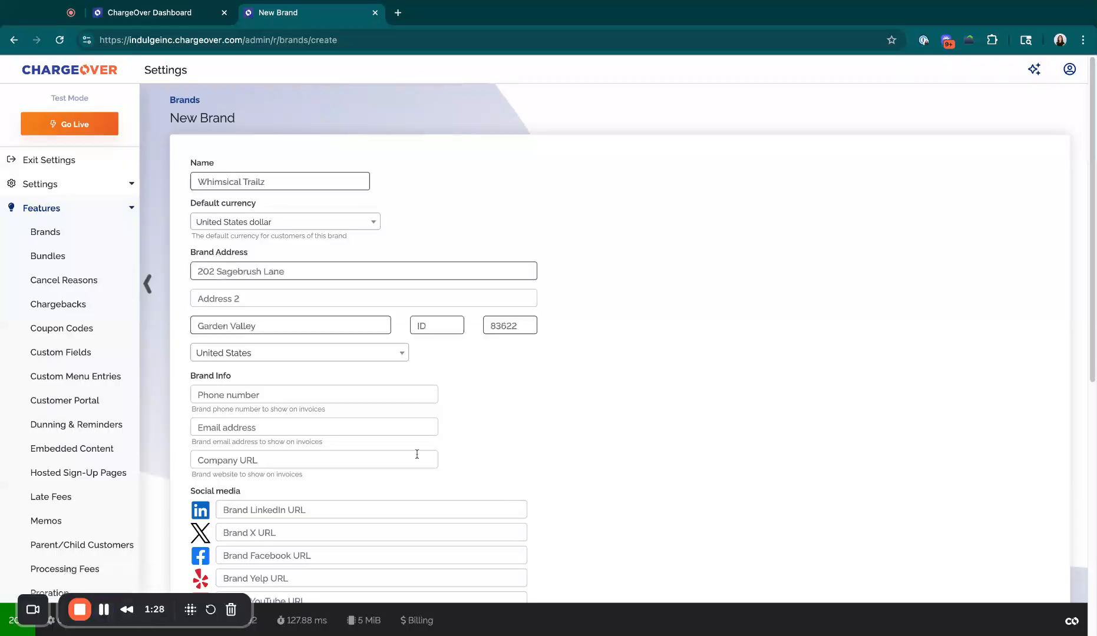
scroll(608, 458, down, 5)
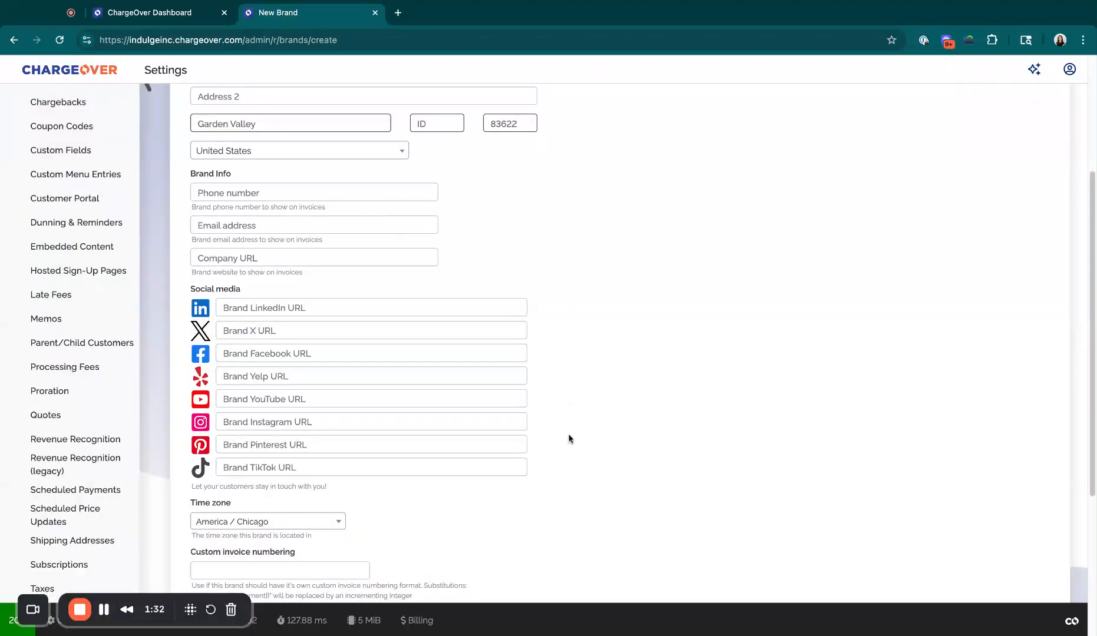
scroll(568, 439, down, 4)
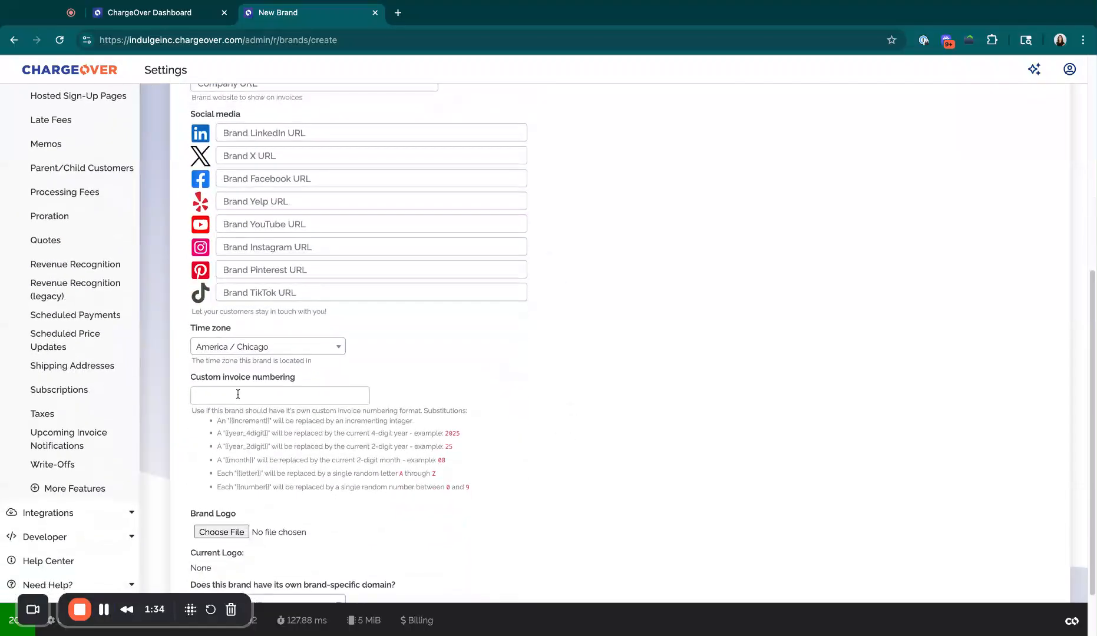
click(213, 396)
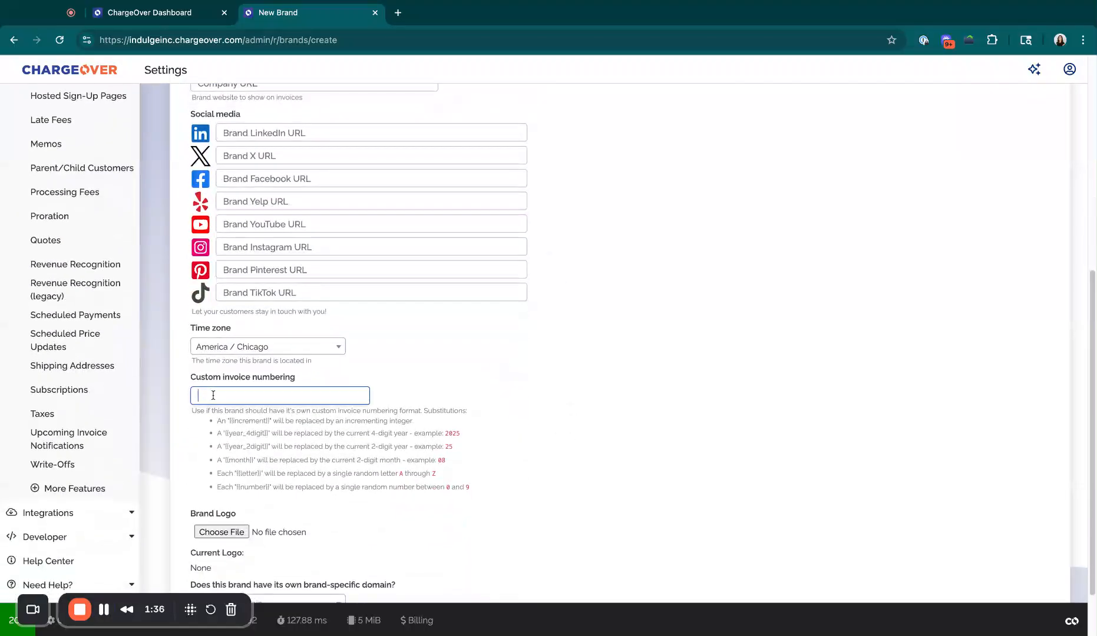
text(WT - [[year_2digit]][[increment]][[letter]])
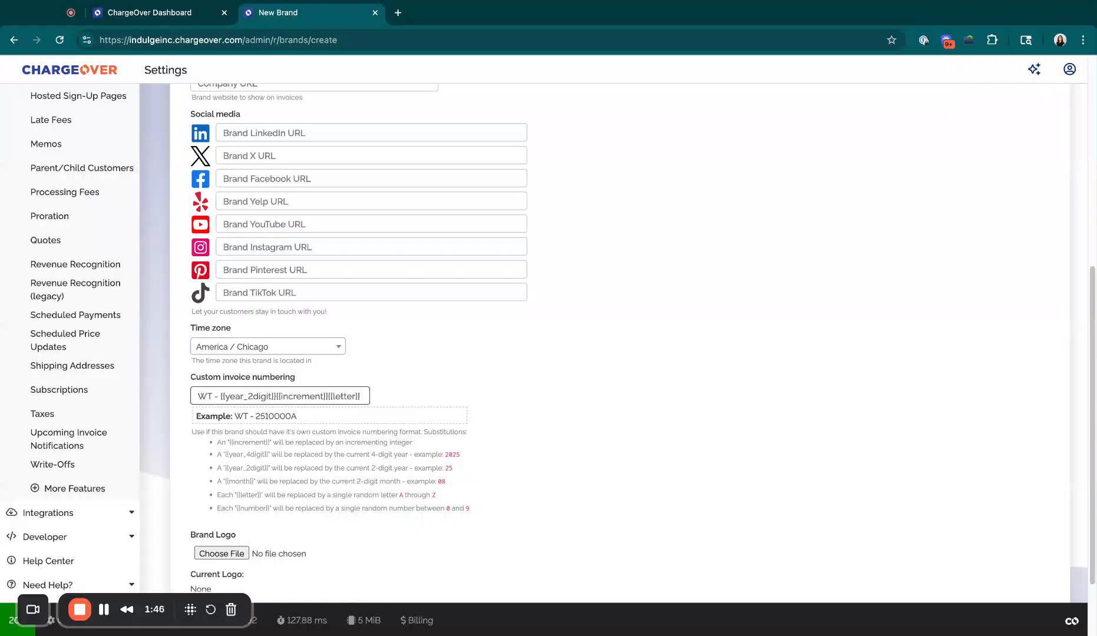
- Examine the example invoice number and the substitution placeholders listed under the custom numbering format
drag(235, 417, 239, 417)
triple_click(236, 416)
click(274, 443)
triple_click(215, 442)
click(214, 442)
drag(302, 418, 235, 417)
click(302, 418)
- Save the new brand without choosing a brand-specific domain and dismiss the offer to save an identity
scroll(285, 454, down, 3)
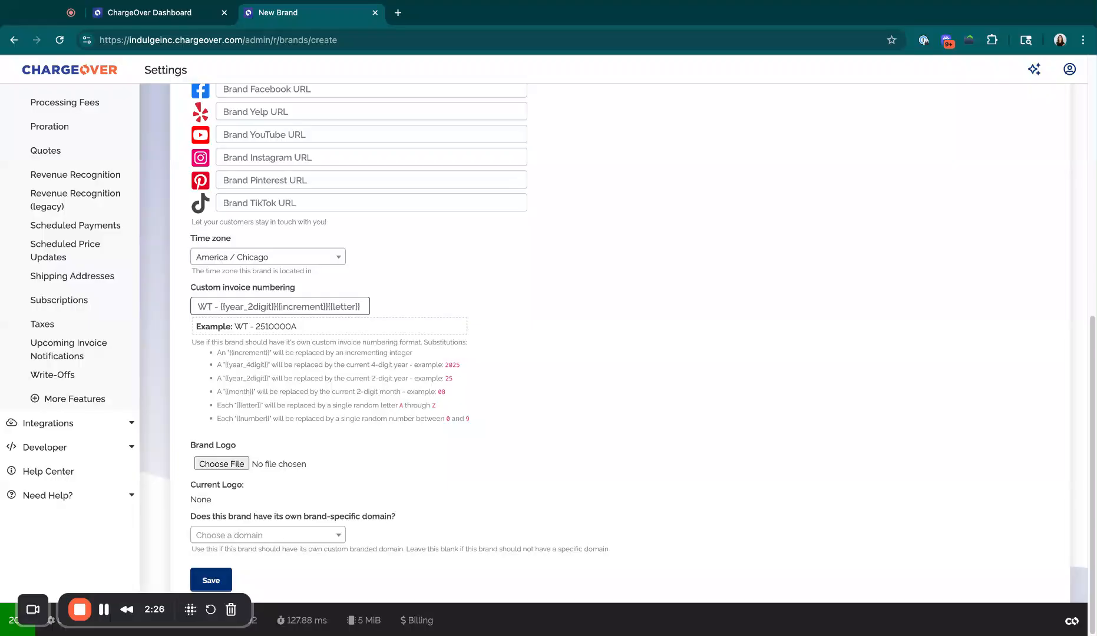
click(303, 534)
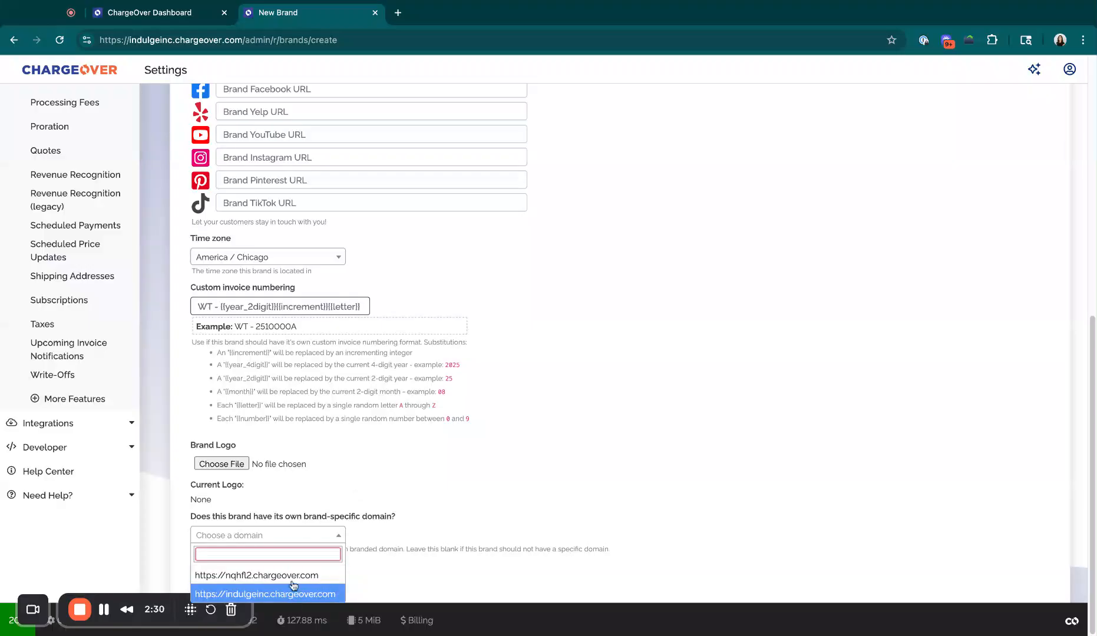
click(291, 503)
click(214, 582)
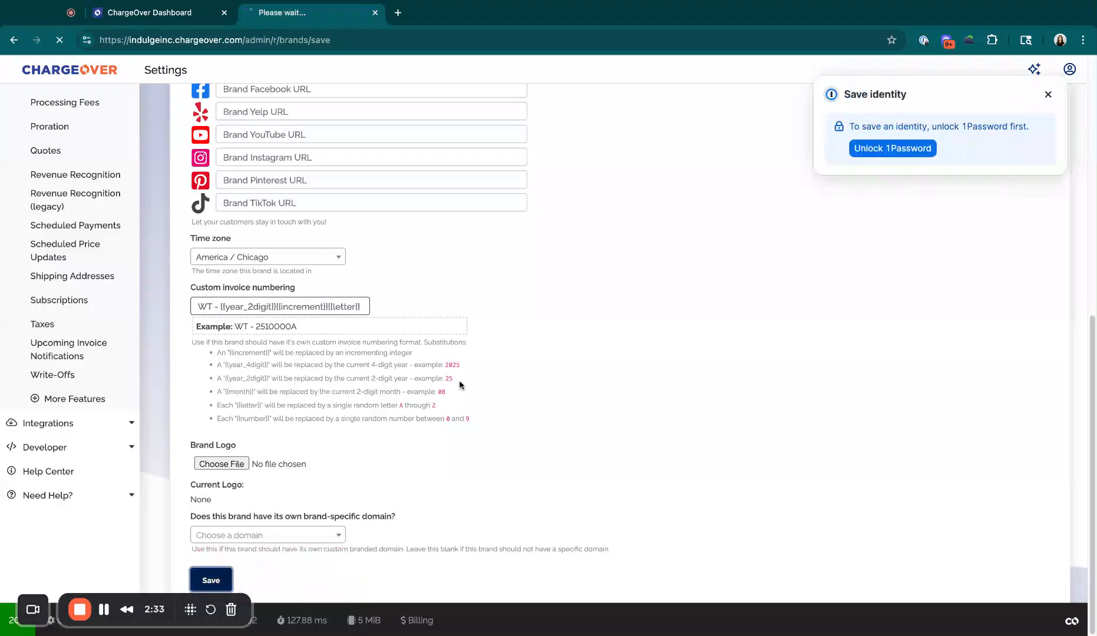
scroll(477, 451, down, 2)
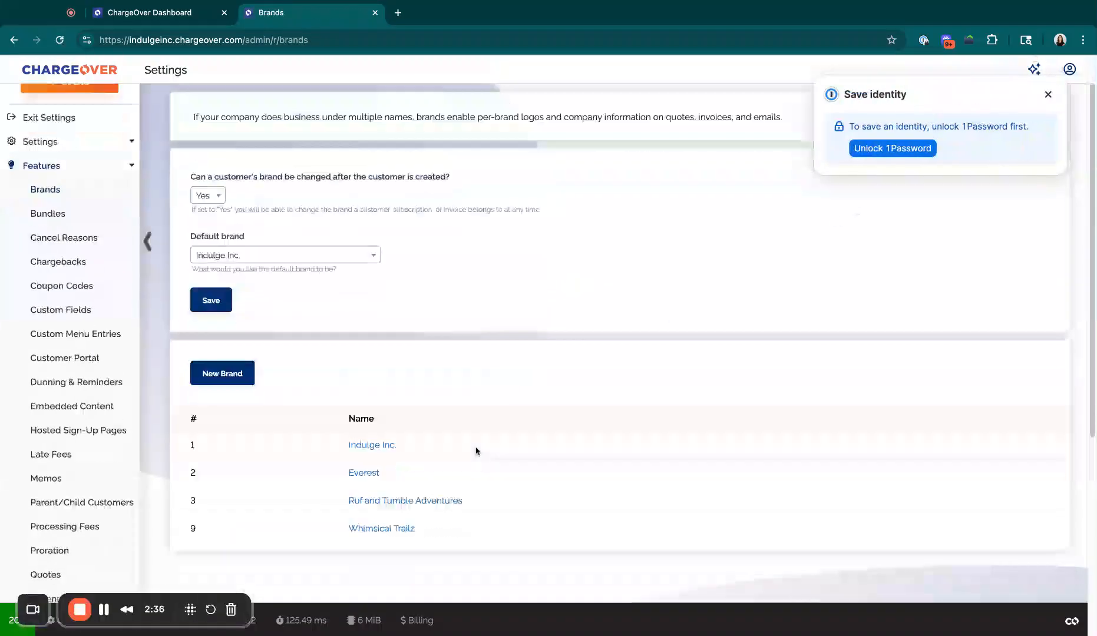
scroll(476, 451, up, 2)
click(1047, 95)
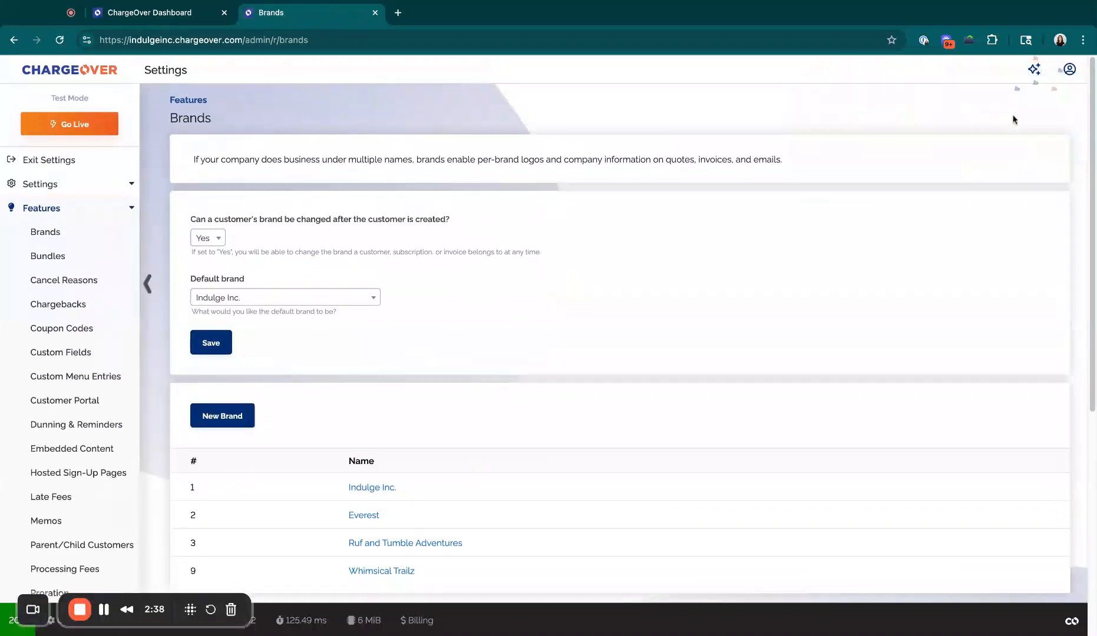
- Open the customer record of X Outdoors from the customer list
click(180, 13)
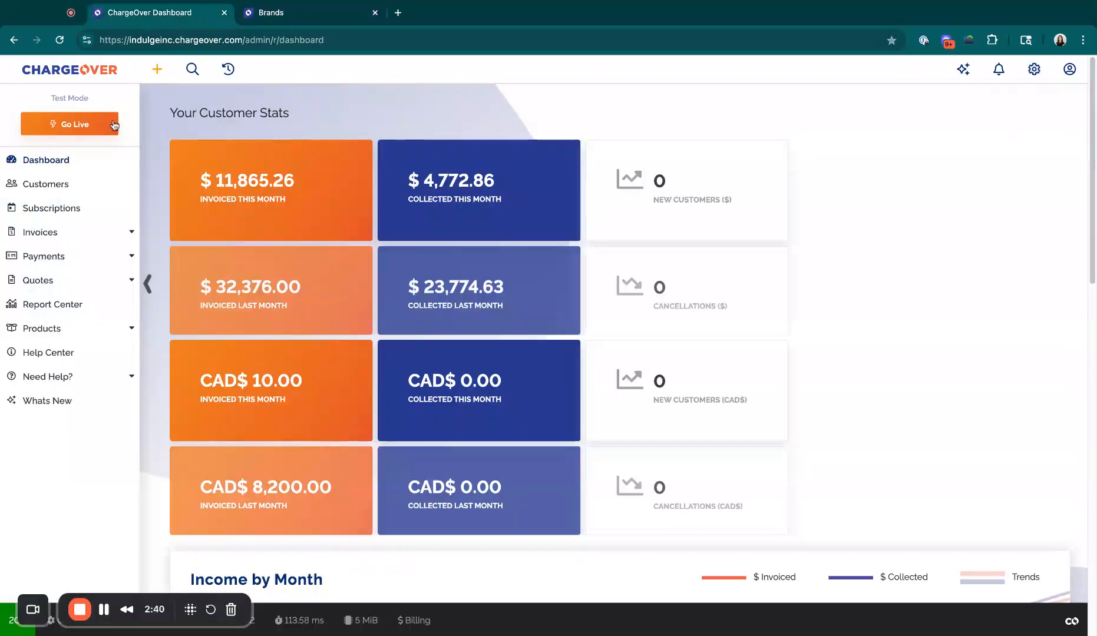
click(96, 184)
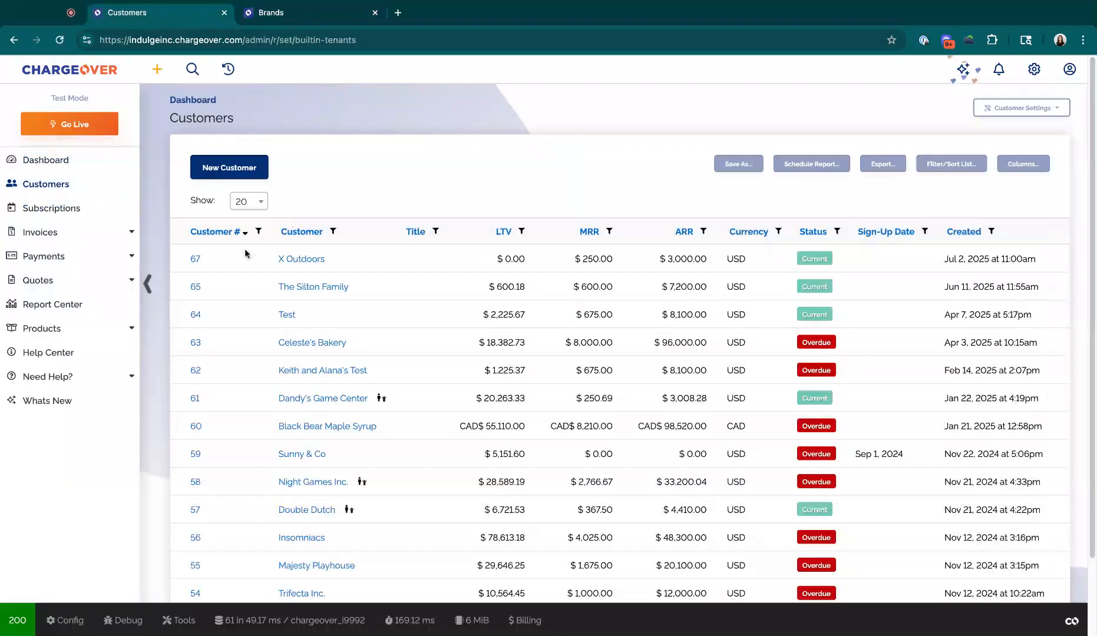
click(194, 260)
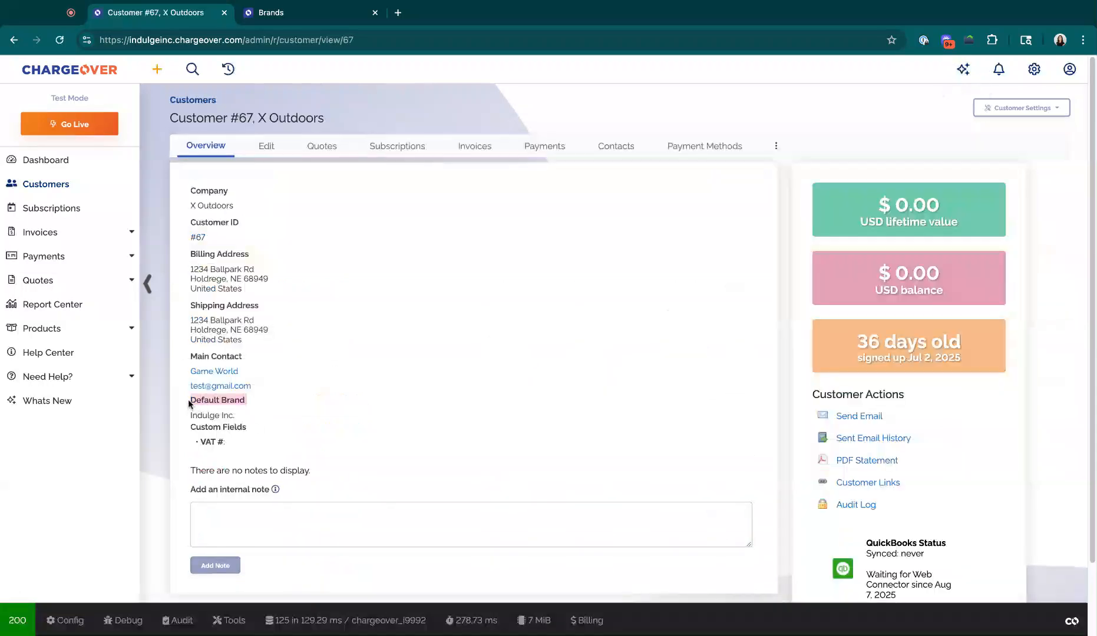
- Set the default brand of the X Outdoors customer to Whimsical Trailz and save the customer
click(263, 157)
scroll(307, 498, down, 3)
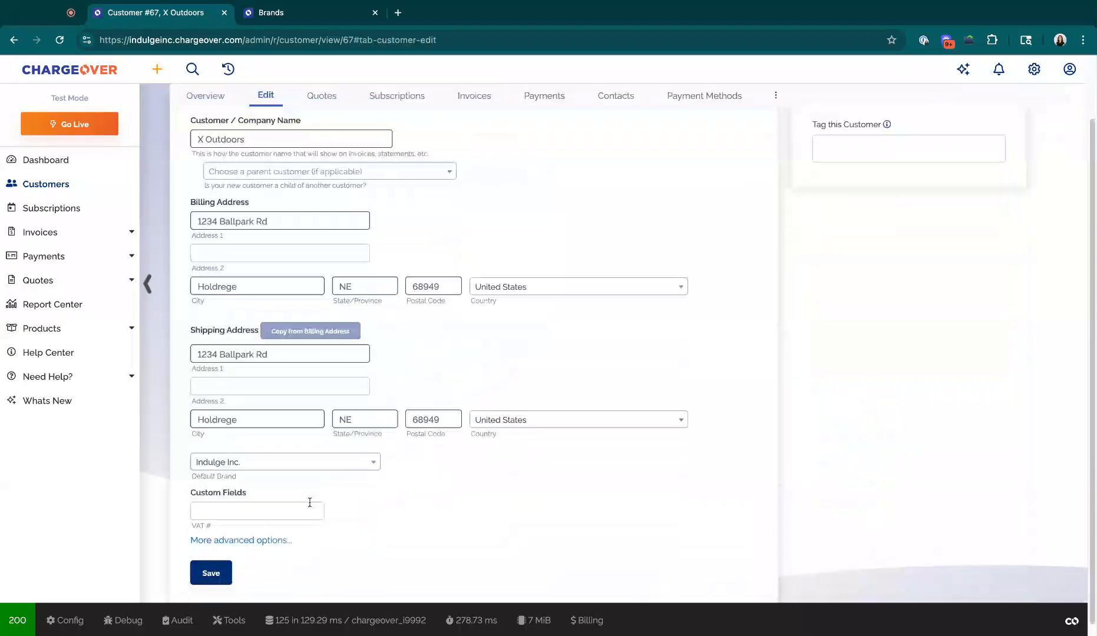
click(277, 457)
click(275, 548)
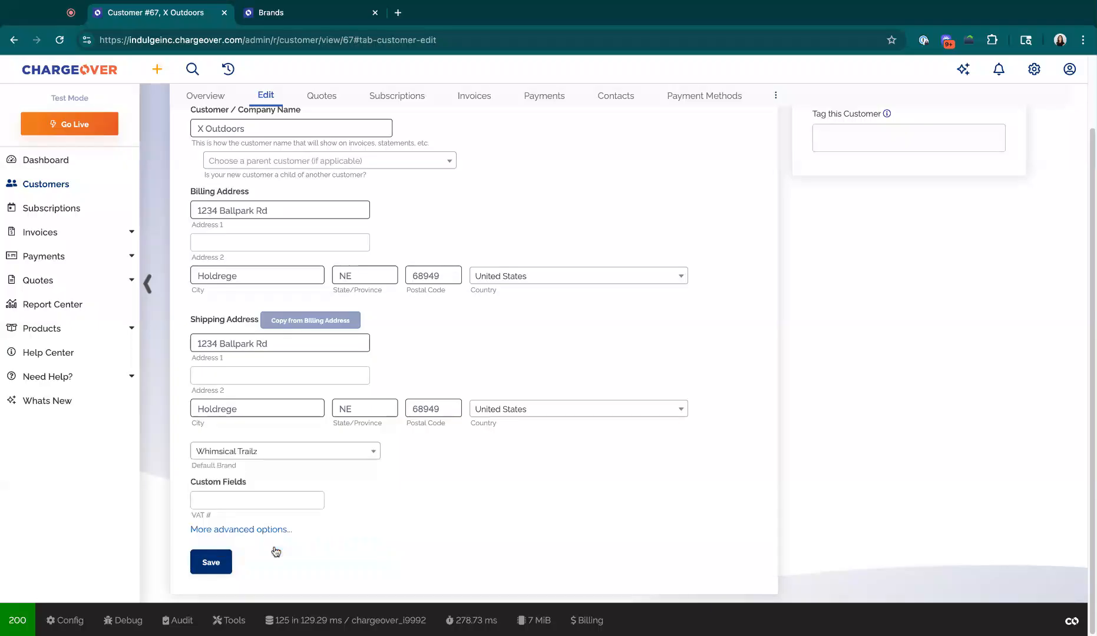
click(274, 459)
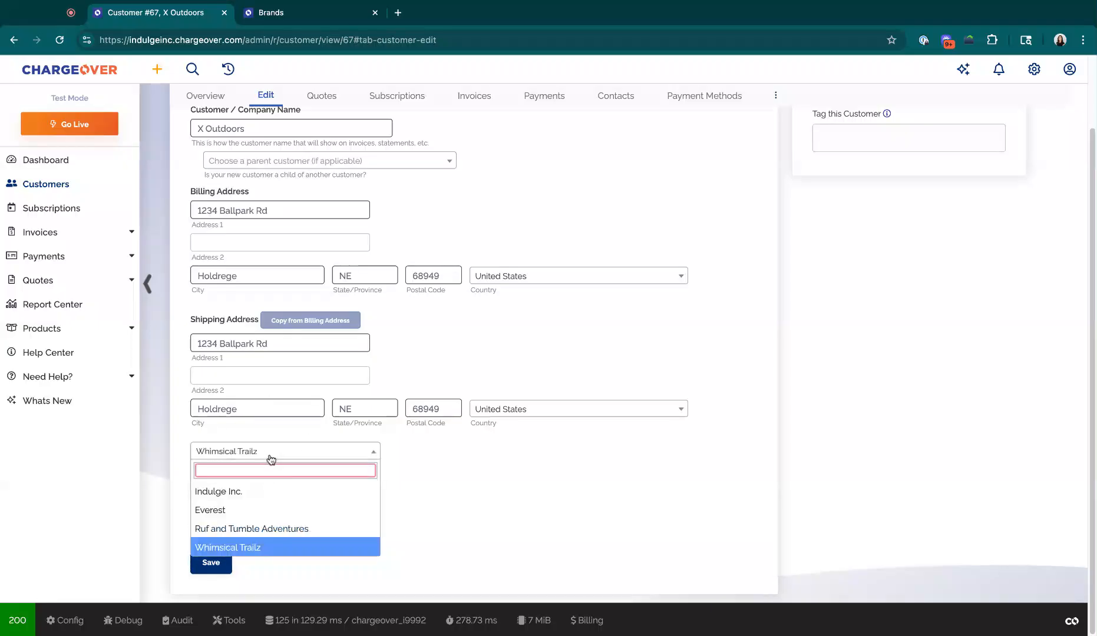
click(253, 428)
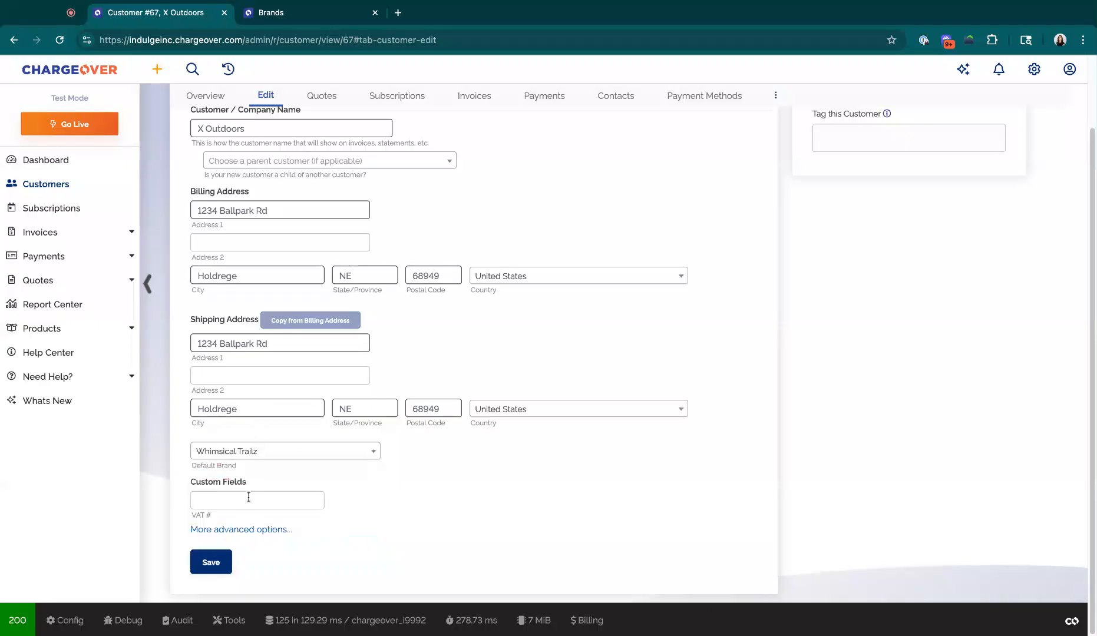
click(220, 563)
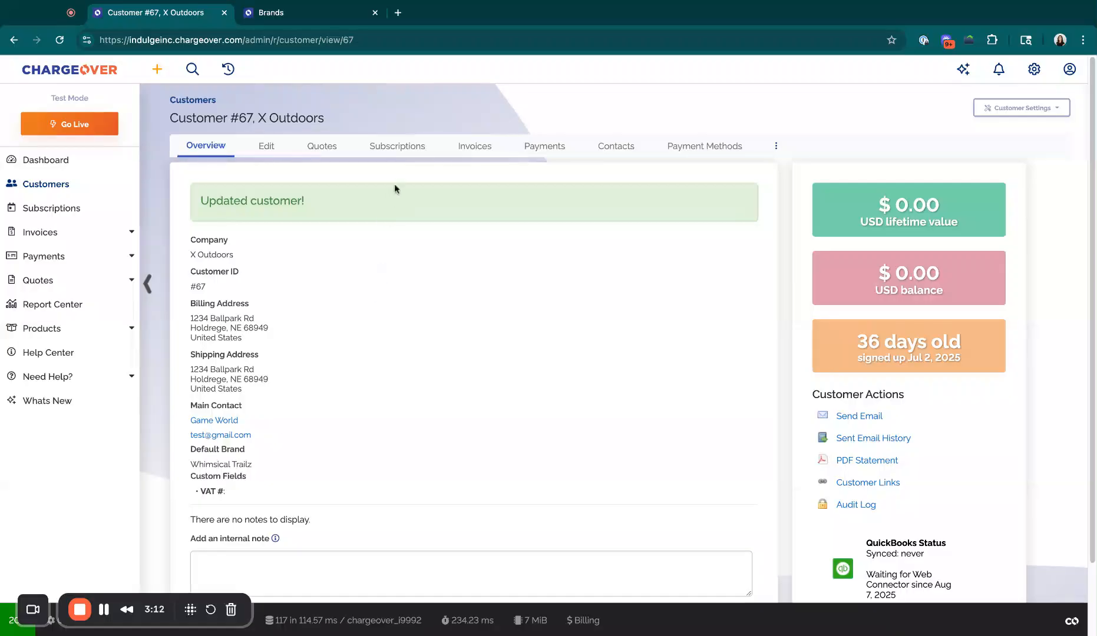
- Open the existing subscription of X Outdoors and check which brand it is assigned to
click(397, 147)
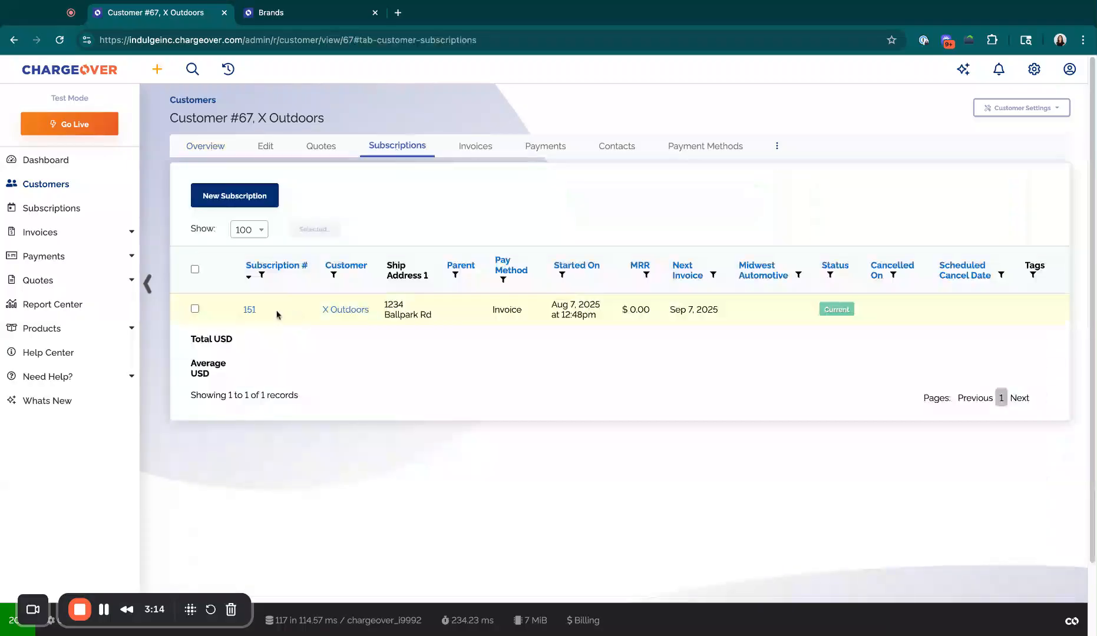
click(249, 311)
scroll(843, 462, down, 4)
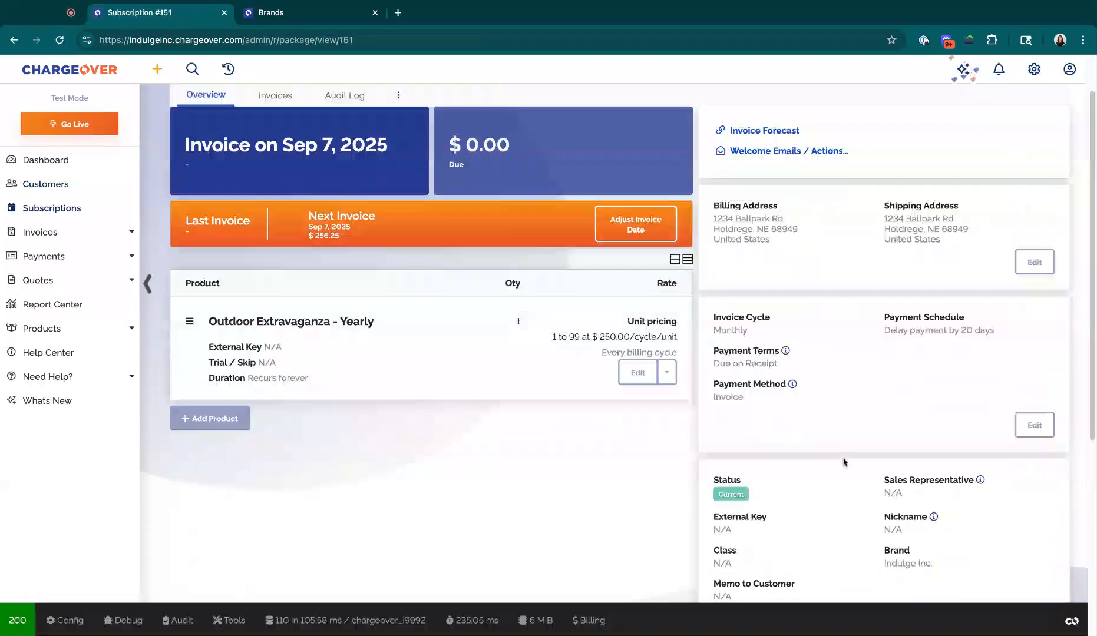
triple_click(885, 368)
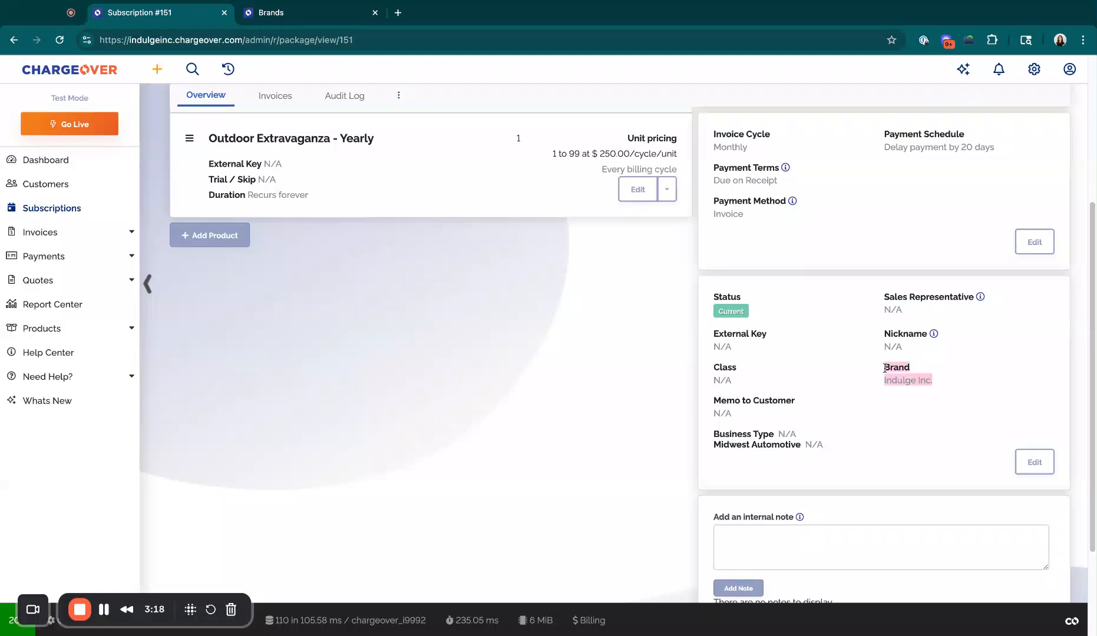
- Try Whimsical Trailz as the subscription's brand and cancel the edit
click(1035, 462)
scroll(919, 459, down, 3)
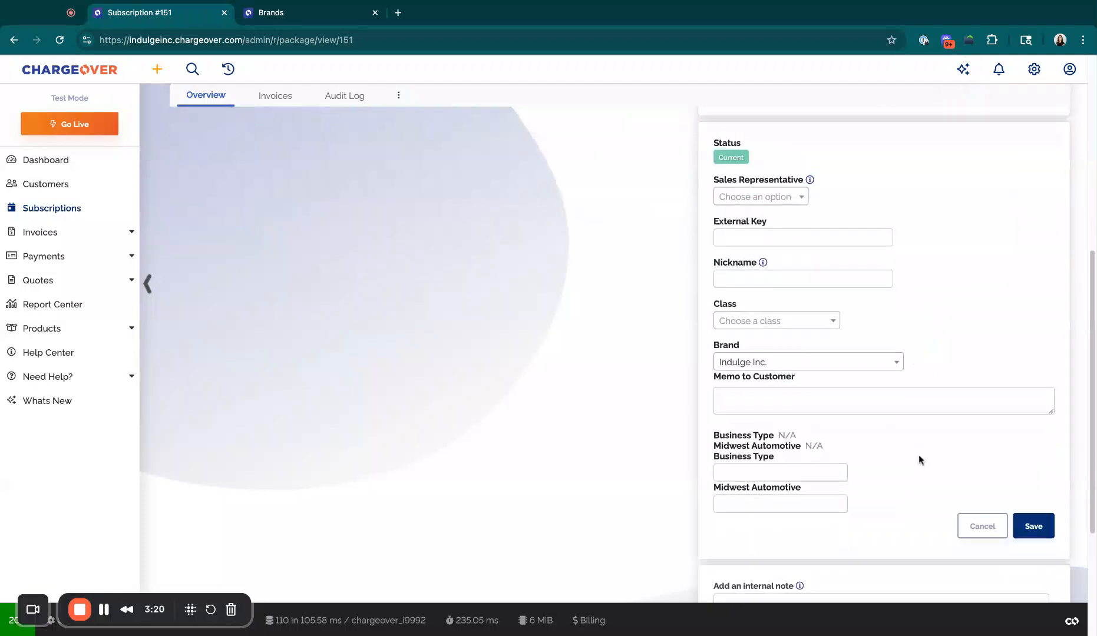
click(807, 361)
click(800, 455)
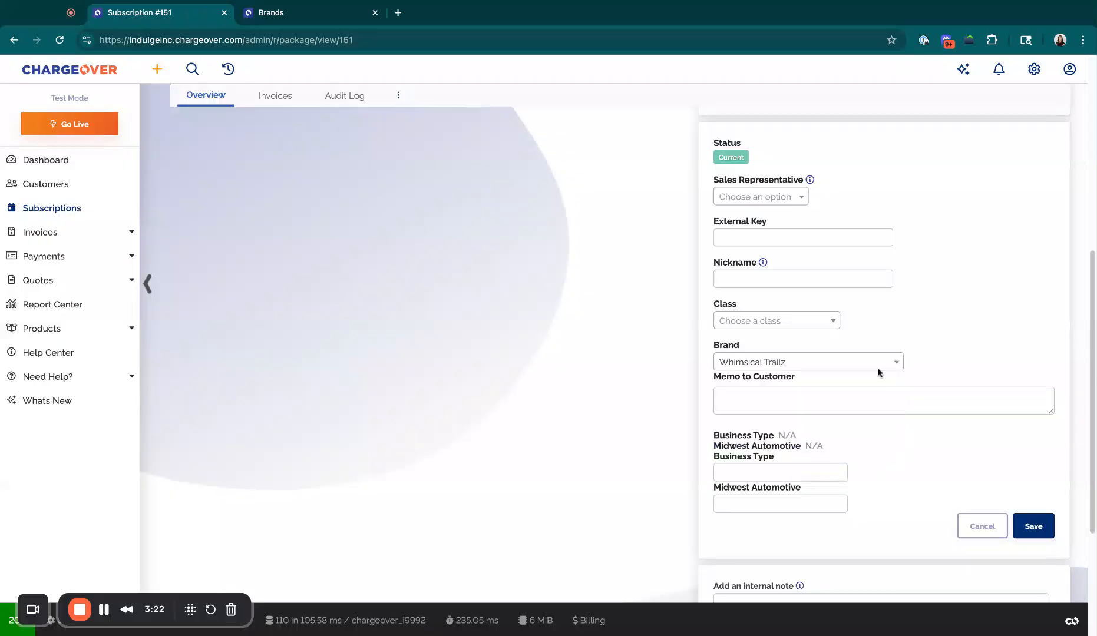
click(973, 528)
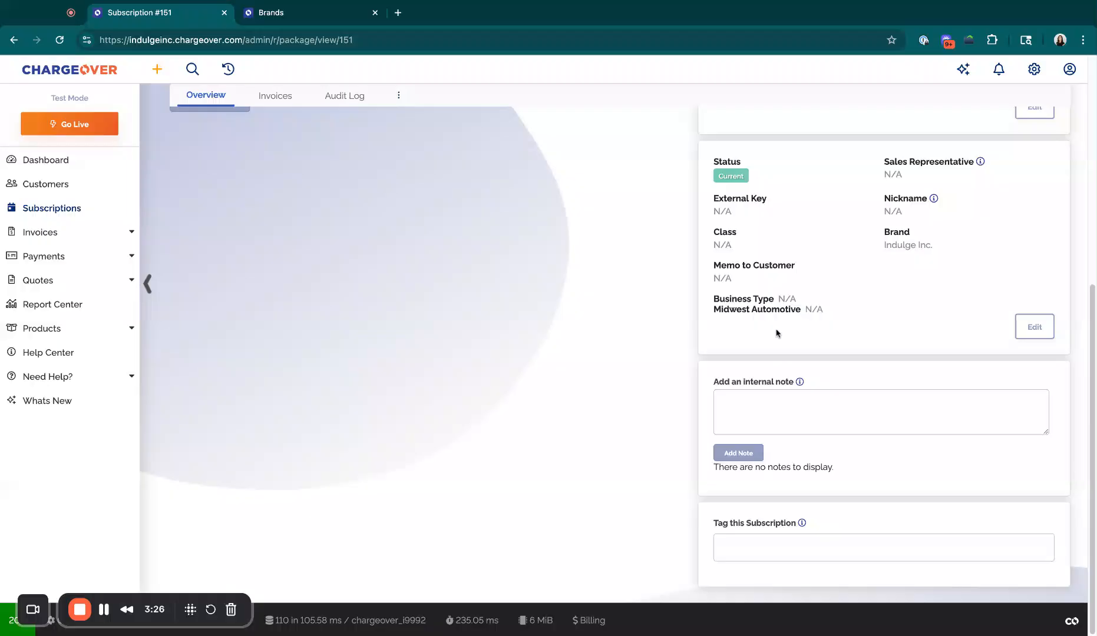
- Return from the subscription to the X Outdoors customer overview
scroll(776, 334, up, 5)
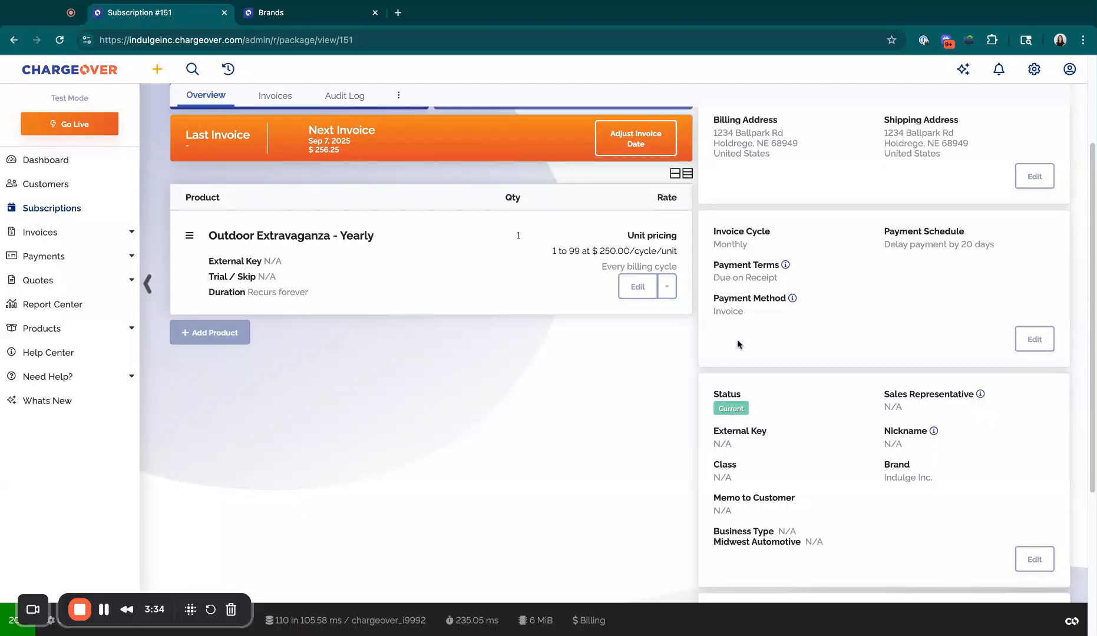
scroll(313, 359, up, 5)
key(super+r)
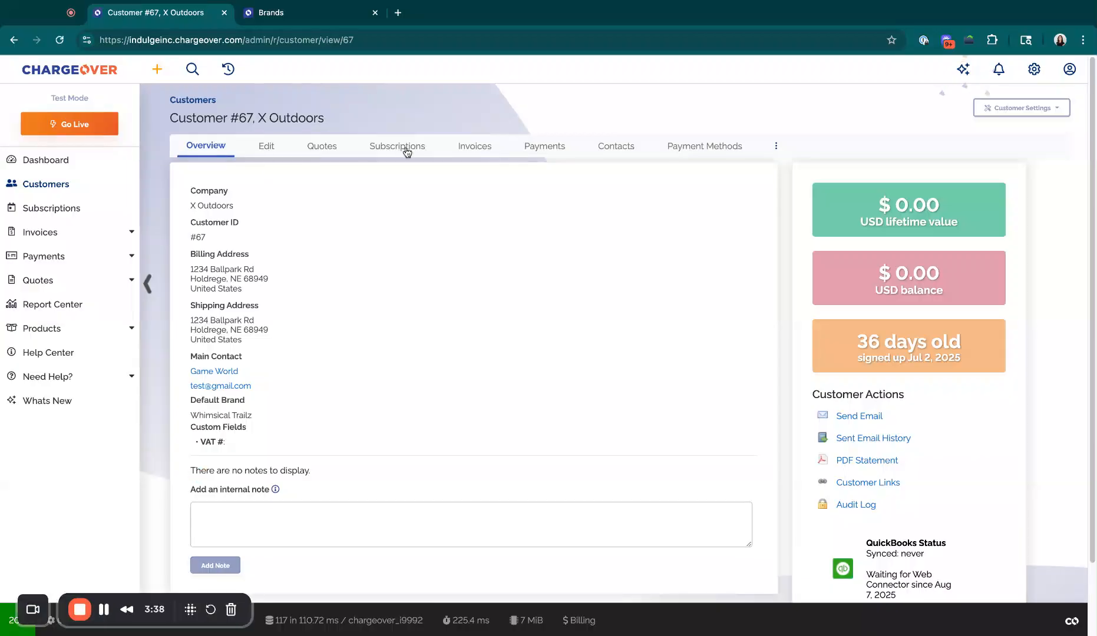
- Create a new subscription for X Outdoors with the Outdoor Extravaganza - Yearly product, keeping Whimsical Trailz as its brand, and save it
click(402, 146)
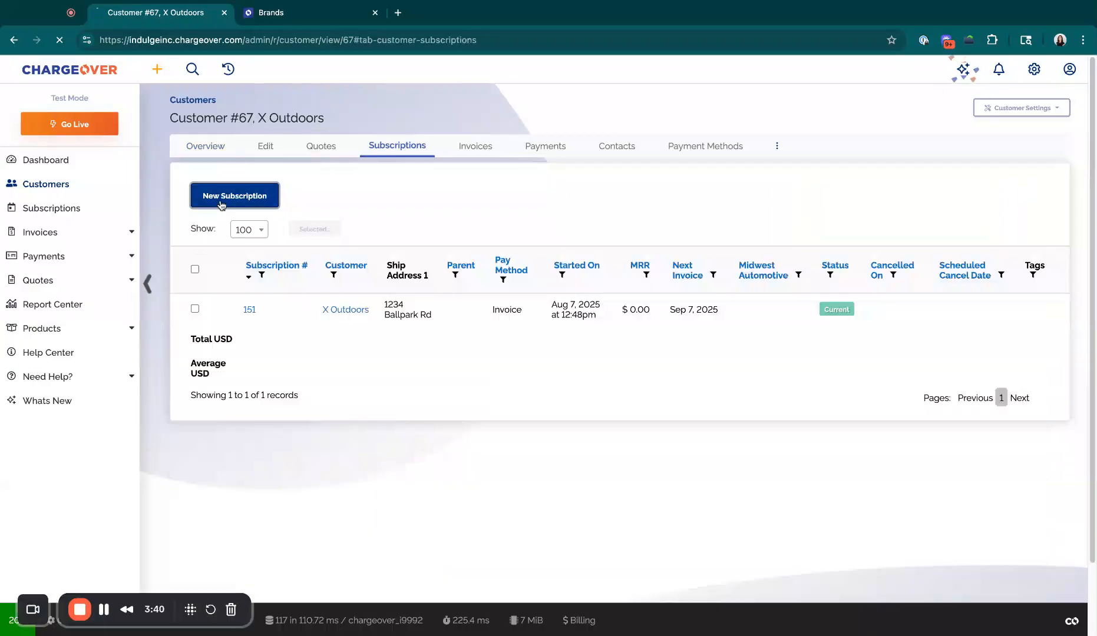
click(234, 194)
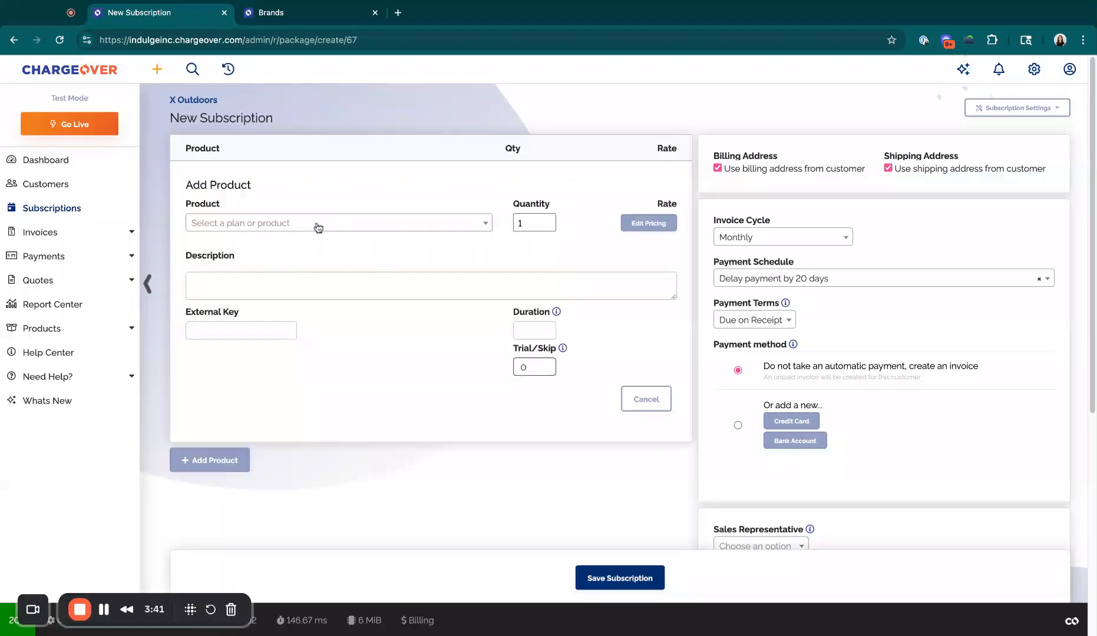
click(384, 223)
scroll(294, 360, down, 2)
click(294, 350)
scroll(829, 460, down, 5)
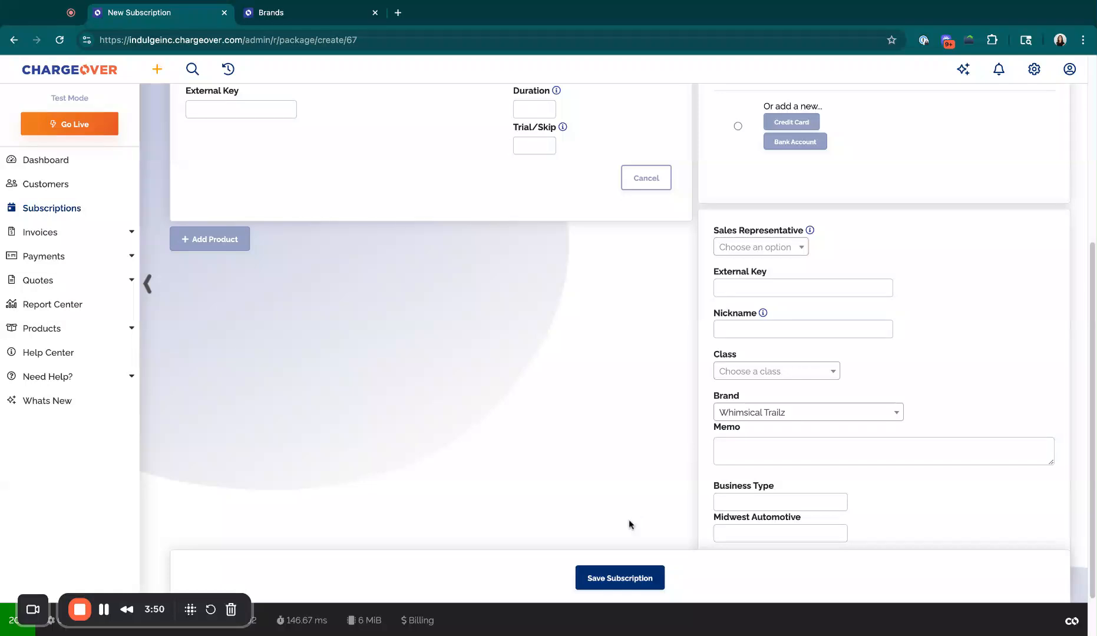
click(614, 578)
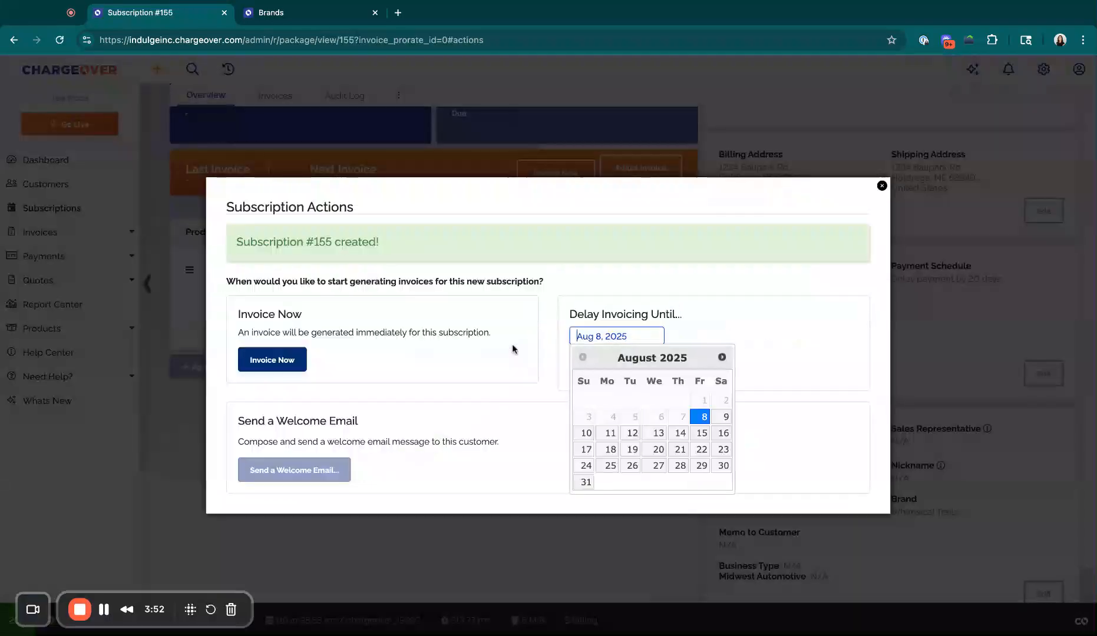
- Create an invoice for the new subscription and open it from the subscription's related invoices without sending the email
click(272, 361)
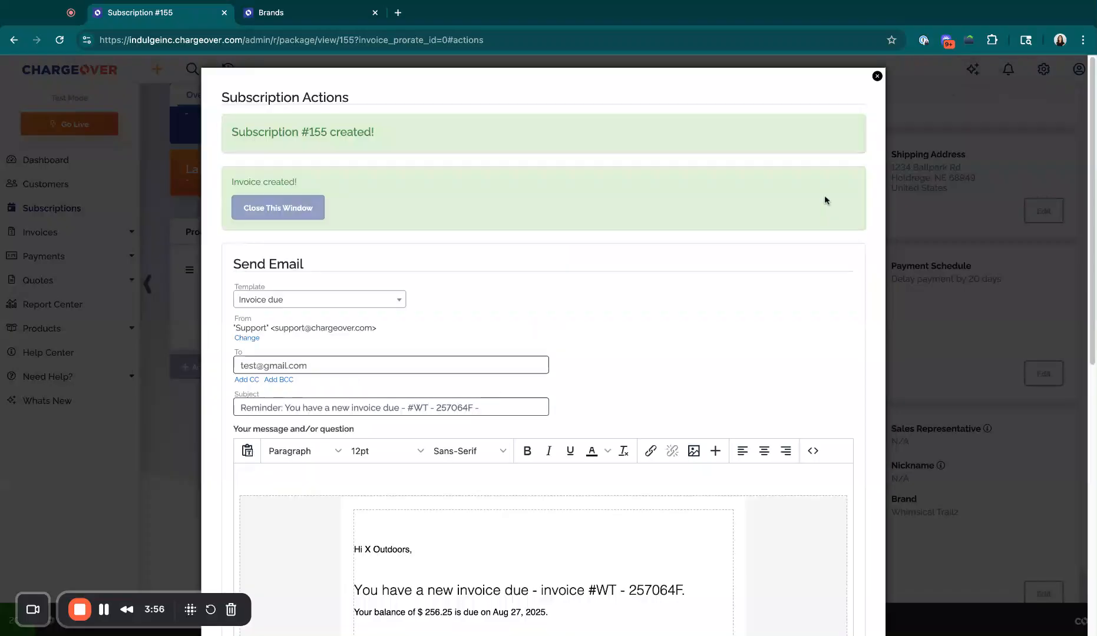
click(877, 79)
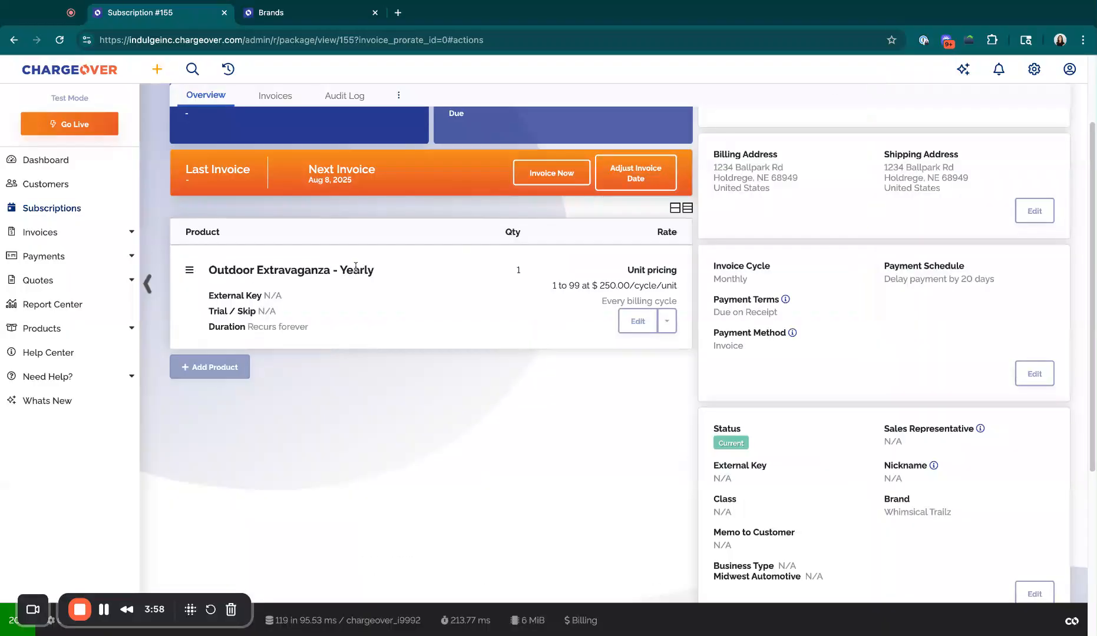
click(287, 152)
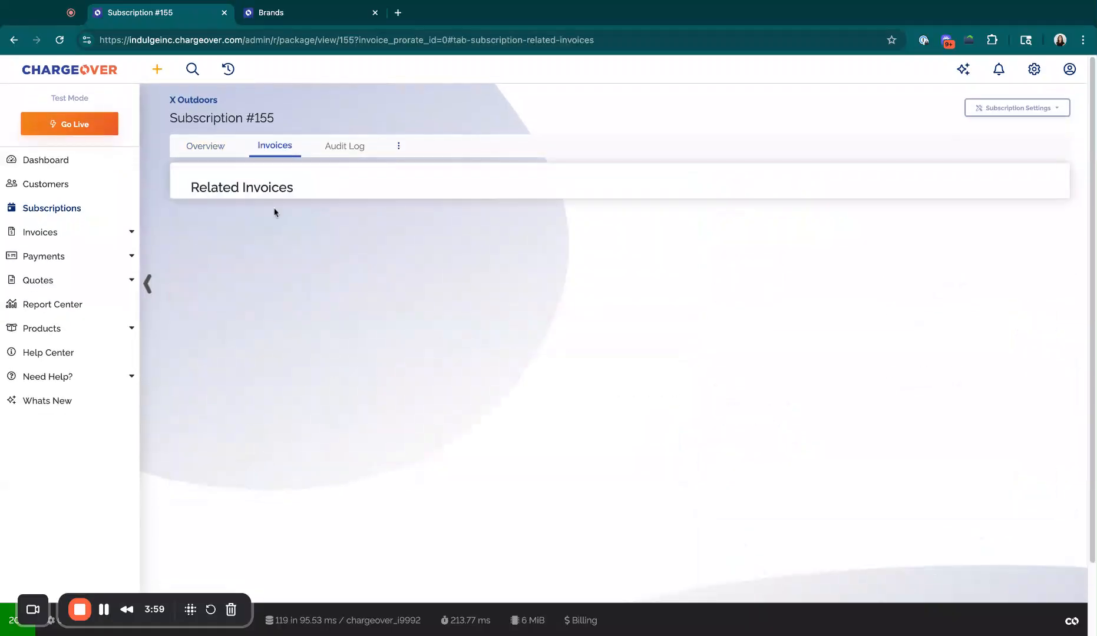
click(208, 378)
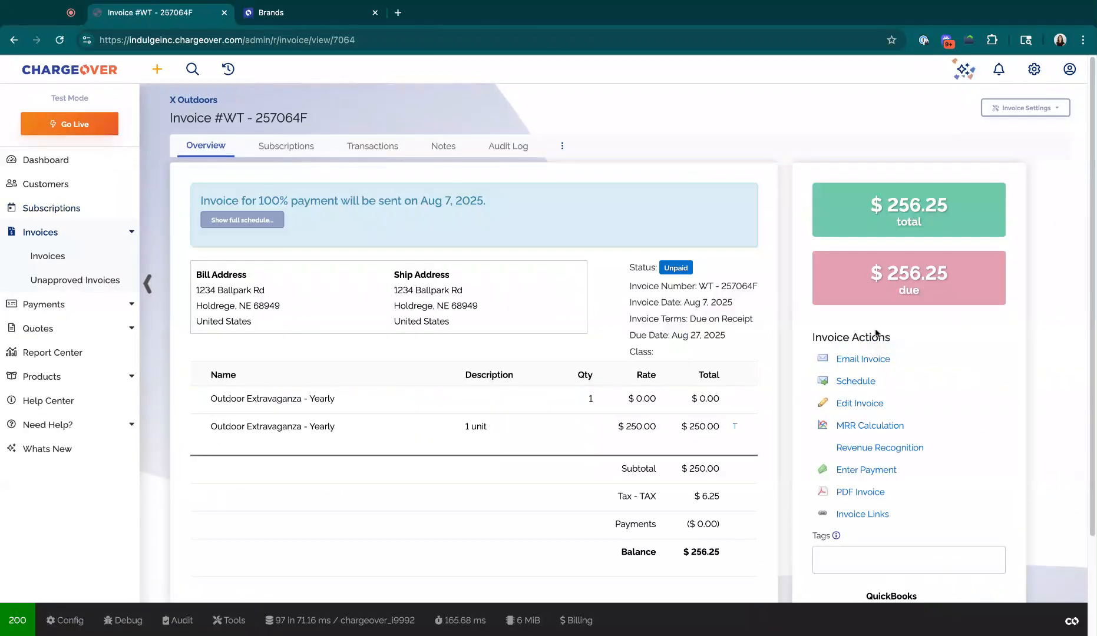
- Change the invoice's brand to Ruf and Tumble Adventures in its advanced options and save the invoice
click(874, 404)
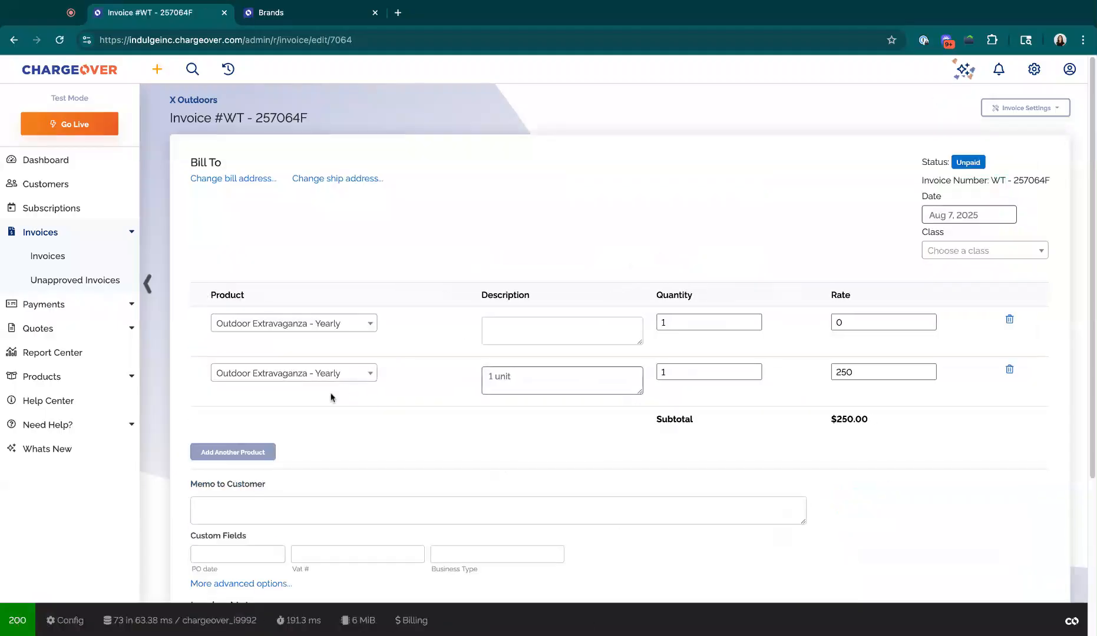
scroll(360, 446, down, 3)
click(274, 465)
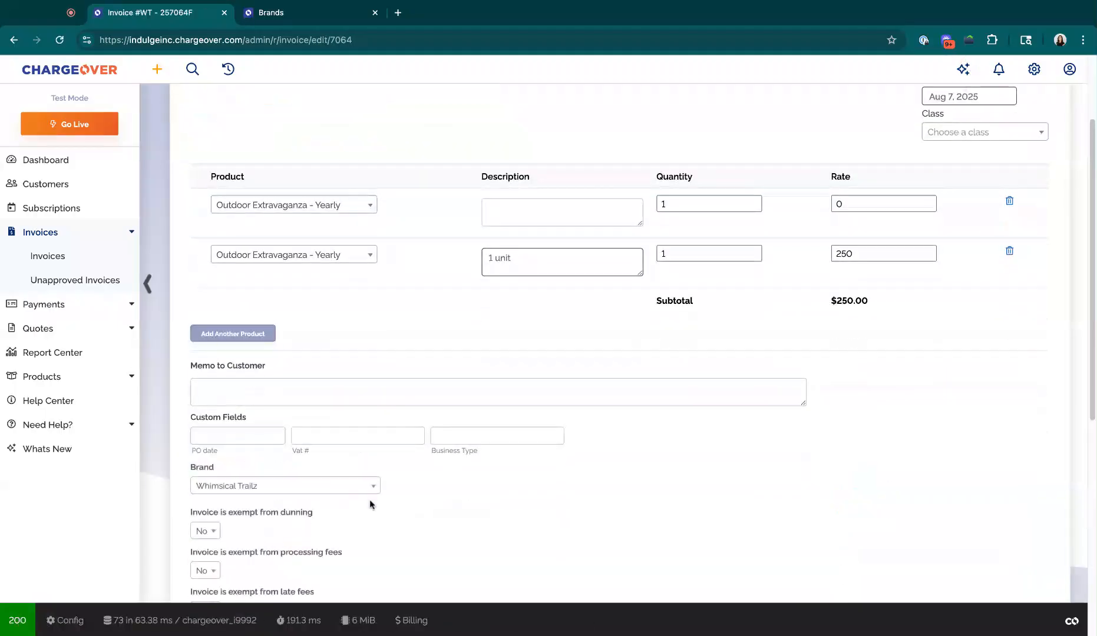
click(326, 489)
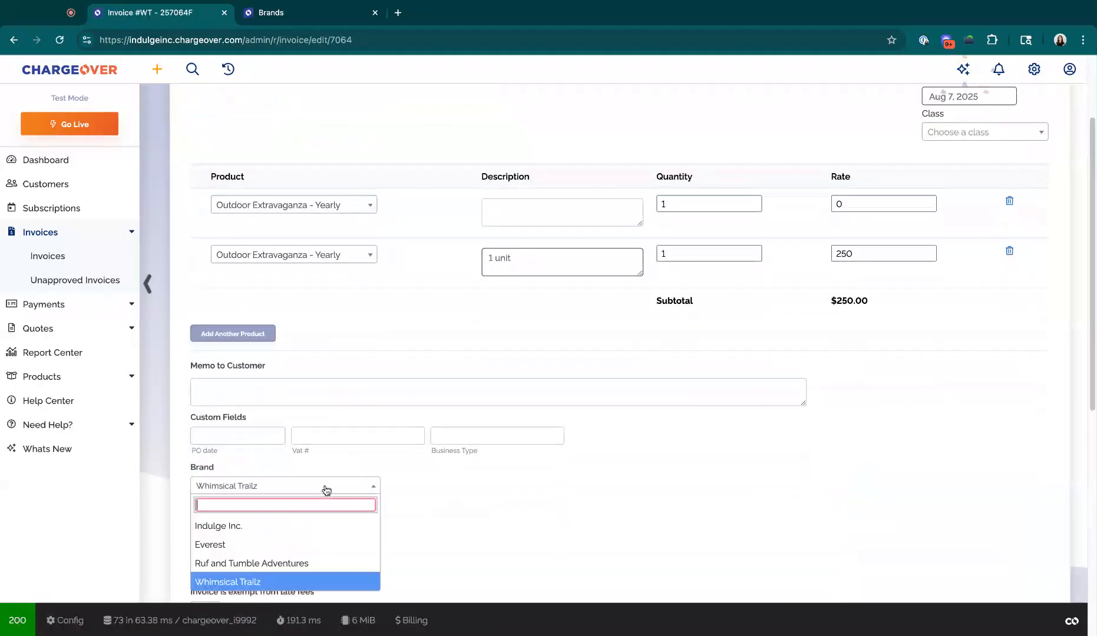
click(316, 563)
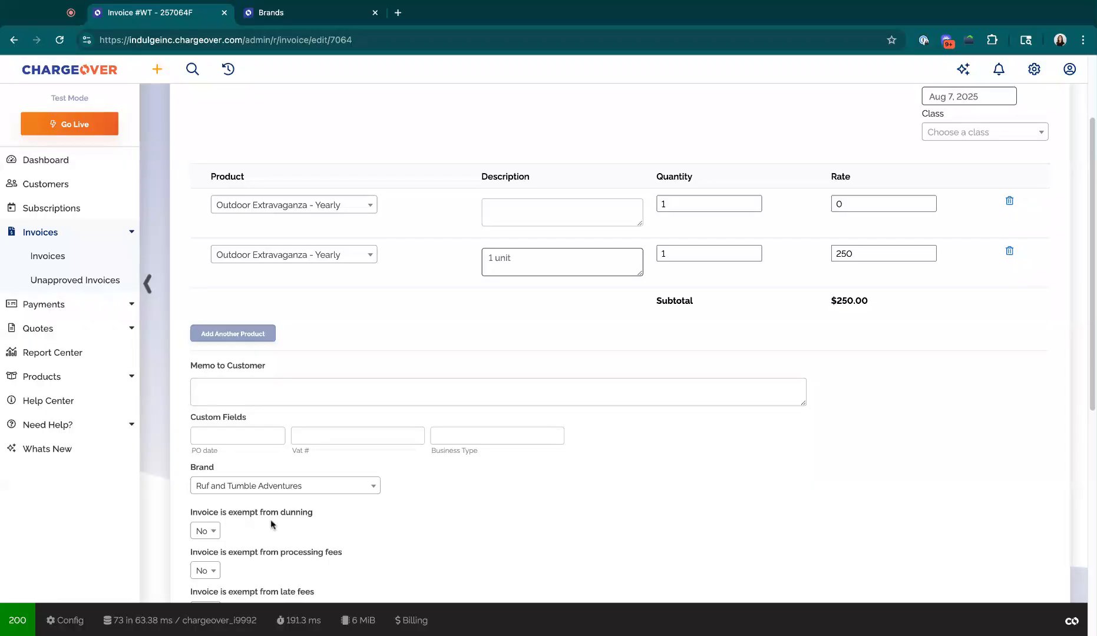
scroll(367, 526, down, 3)
scroll(266, 547, down, 5)
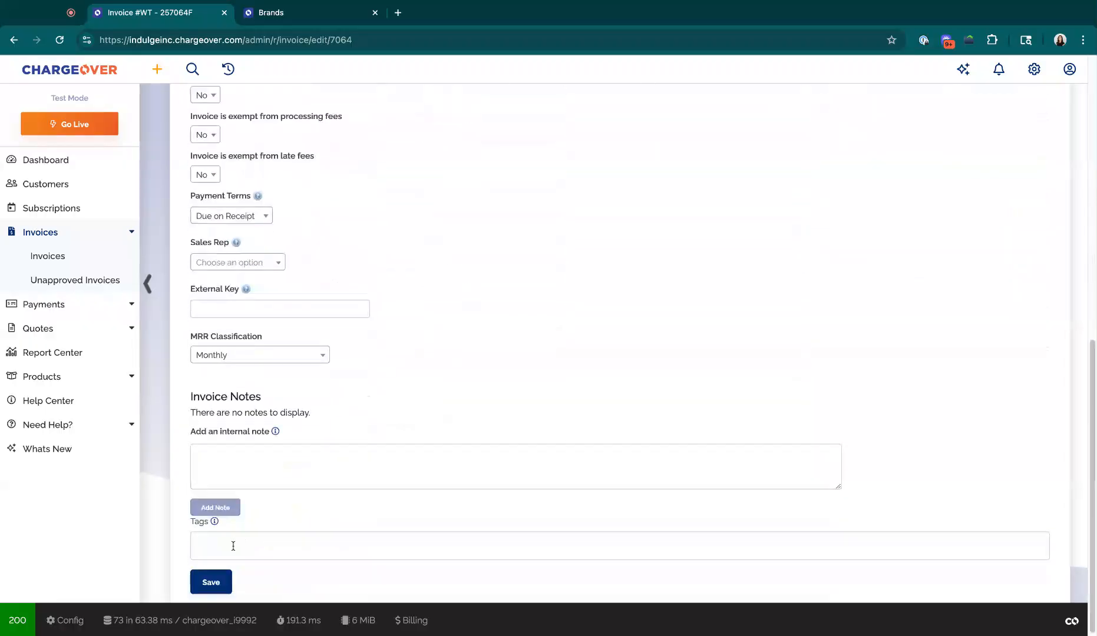
click(211, 582)
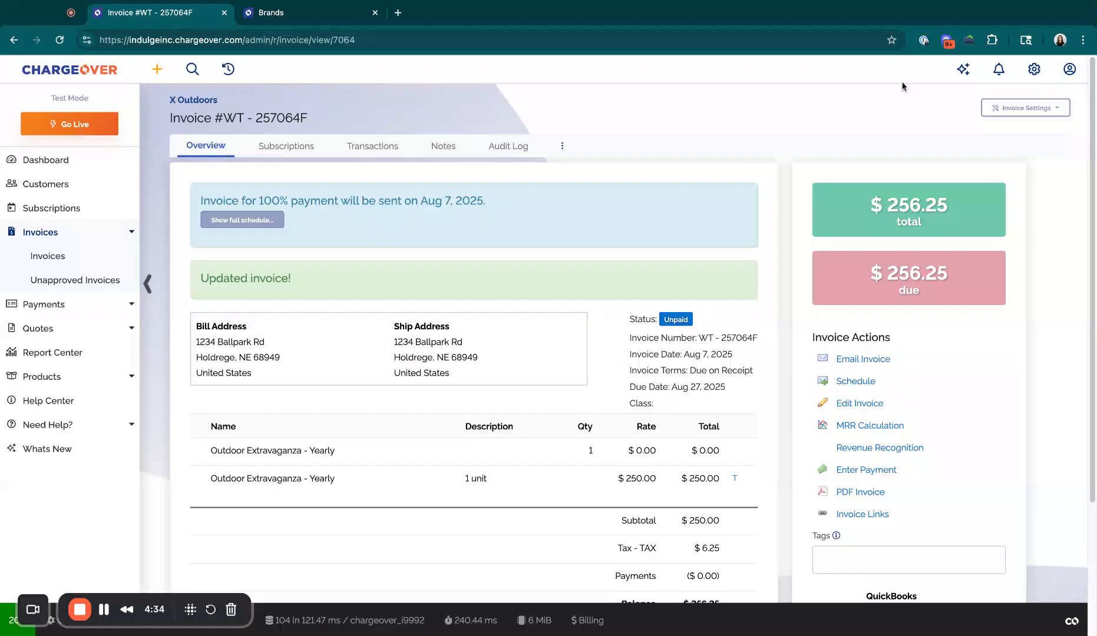
- Go to the payment processing settings and examine which card types the Forte gateway handles
click(309, 15)
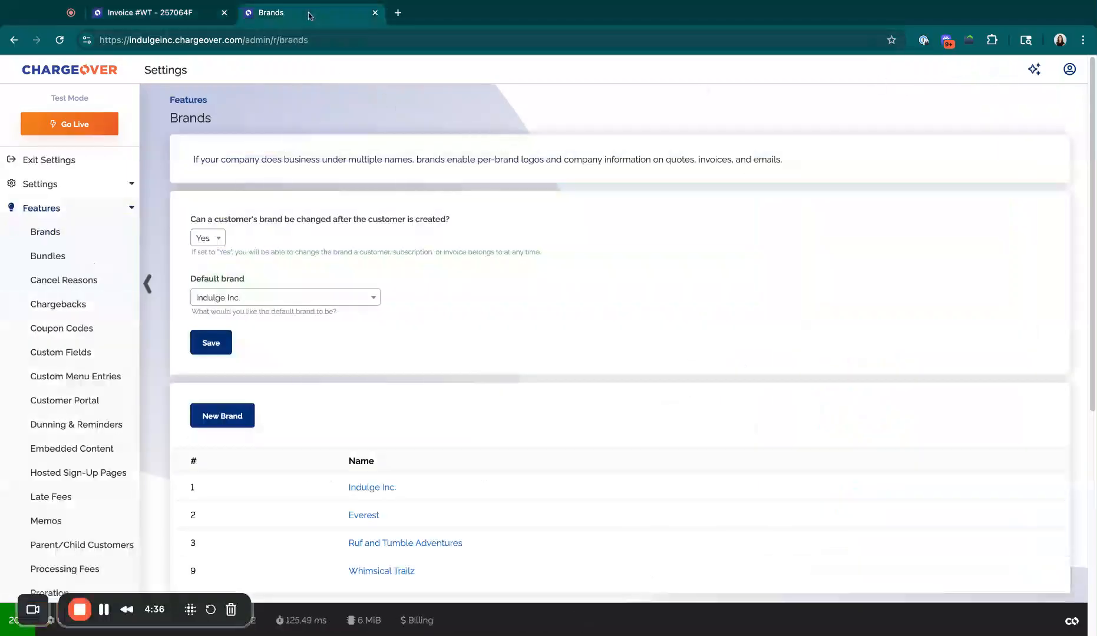
click(89, 208)
click(89, 186)
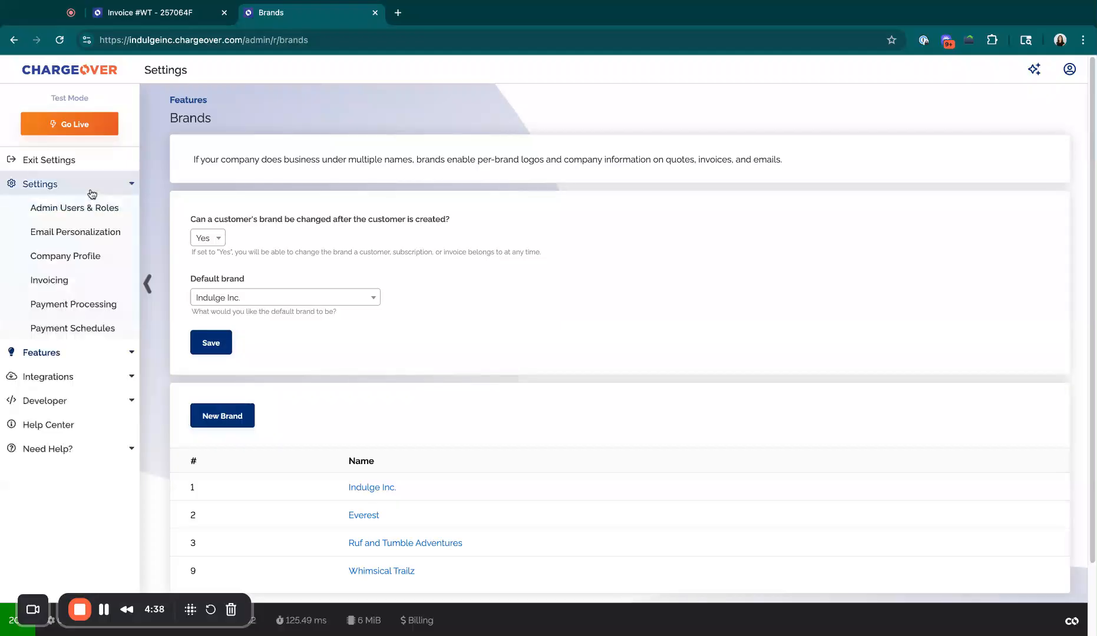
click(89, 301)
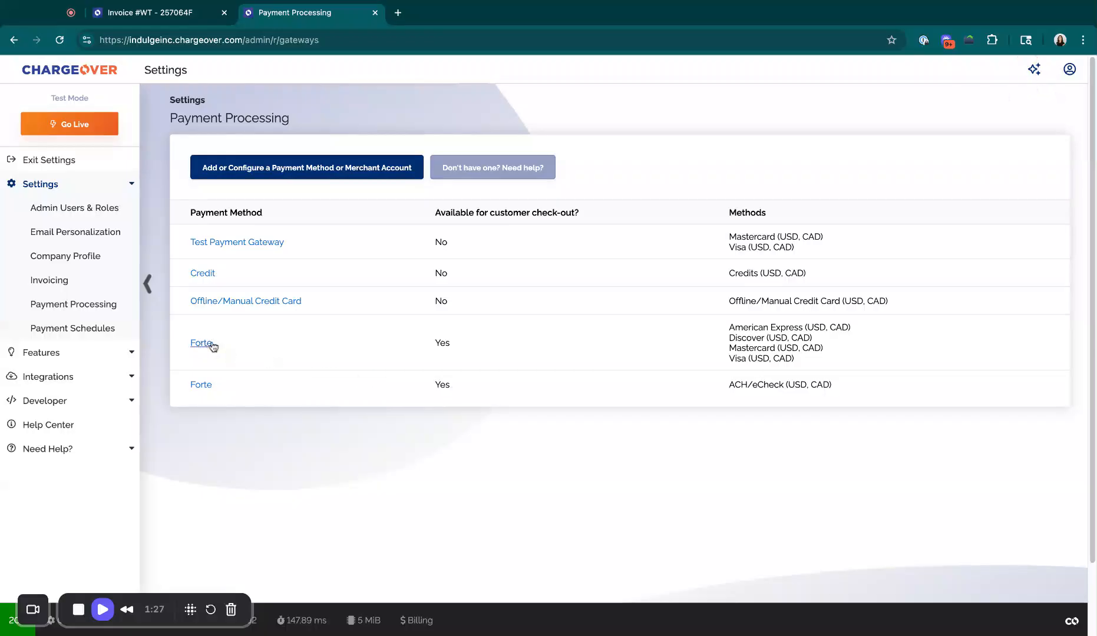
triple_click(730, 329)
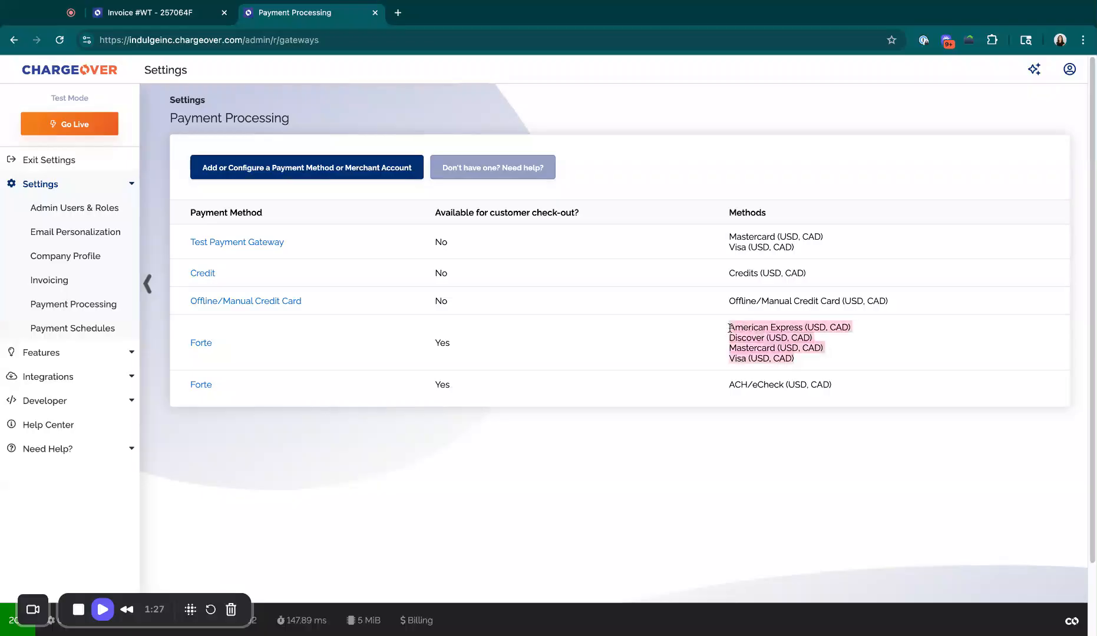
click(730, 328)
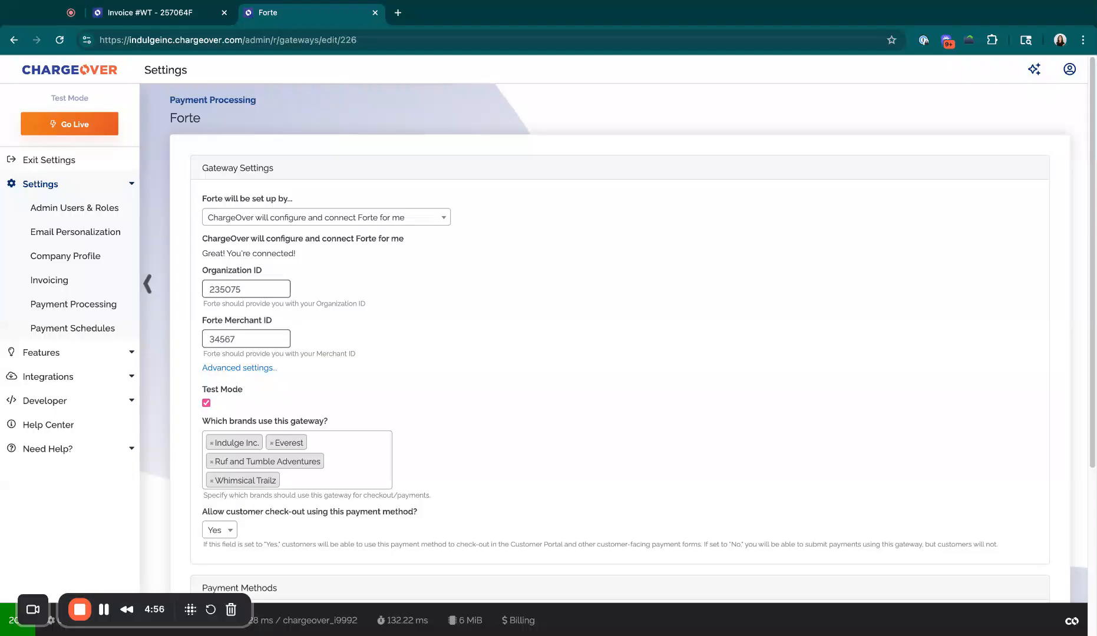
- Limit the Forte card gateway to the Indulge Inc. brand by removing Everest, Ruf and Tumble Adventures and Whimsical Trailz, and save
click(272, 444)
click(271, 444)
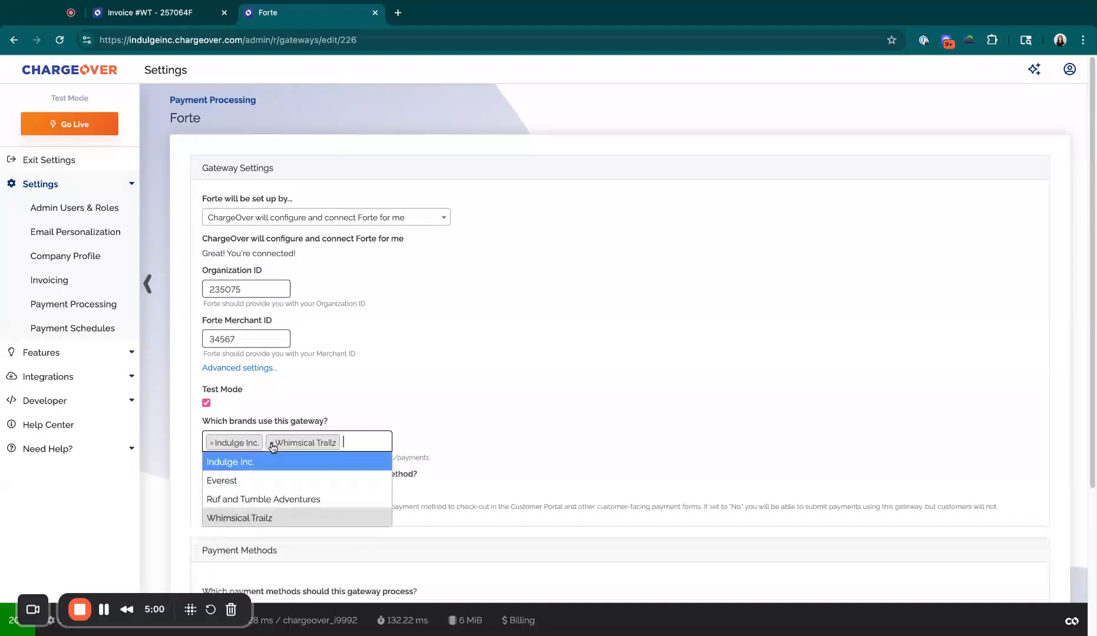
click(271, 443)
click(368, 391)
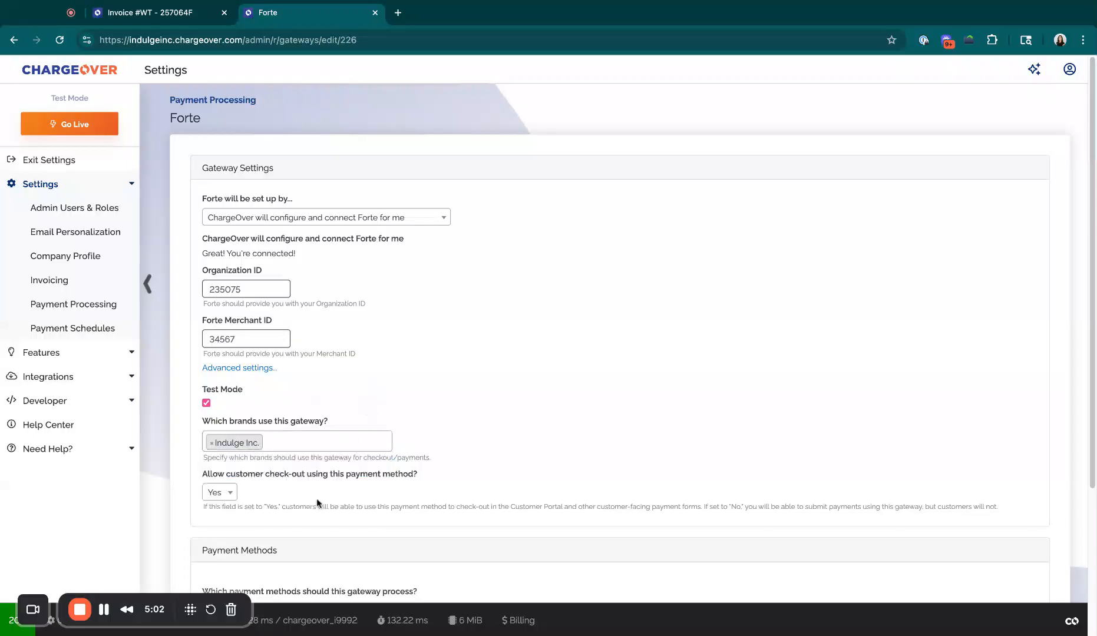
scroll(317, 504, down, 3)
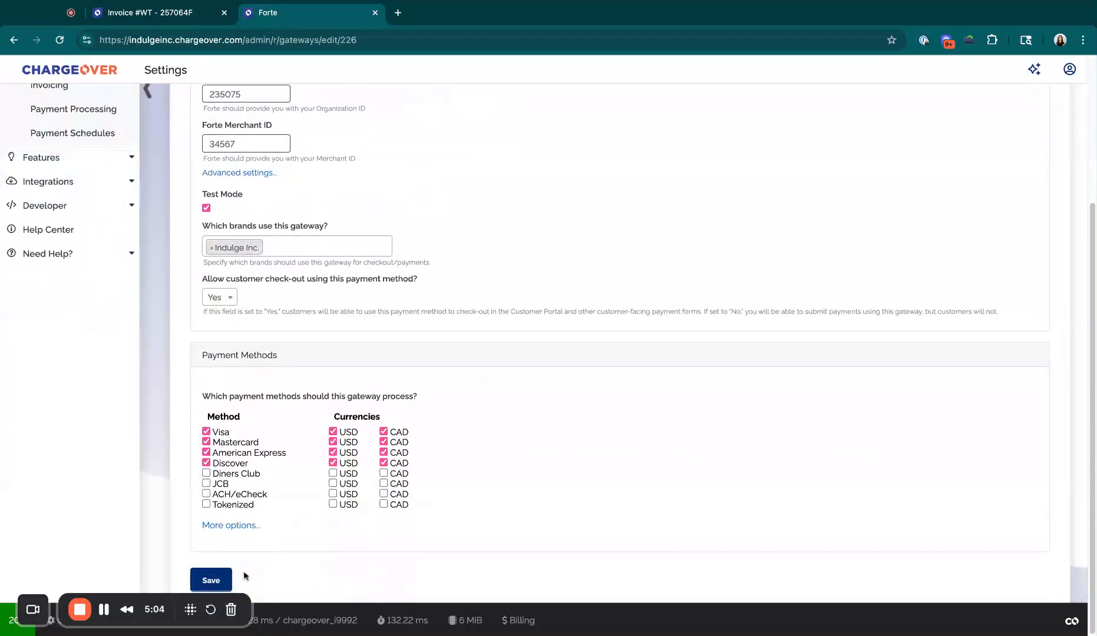
click(218, 580)
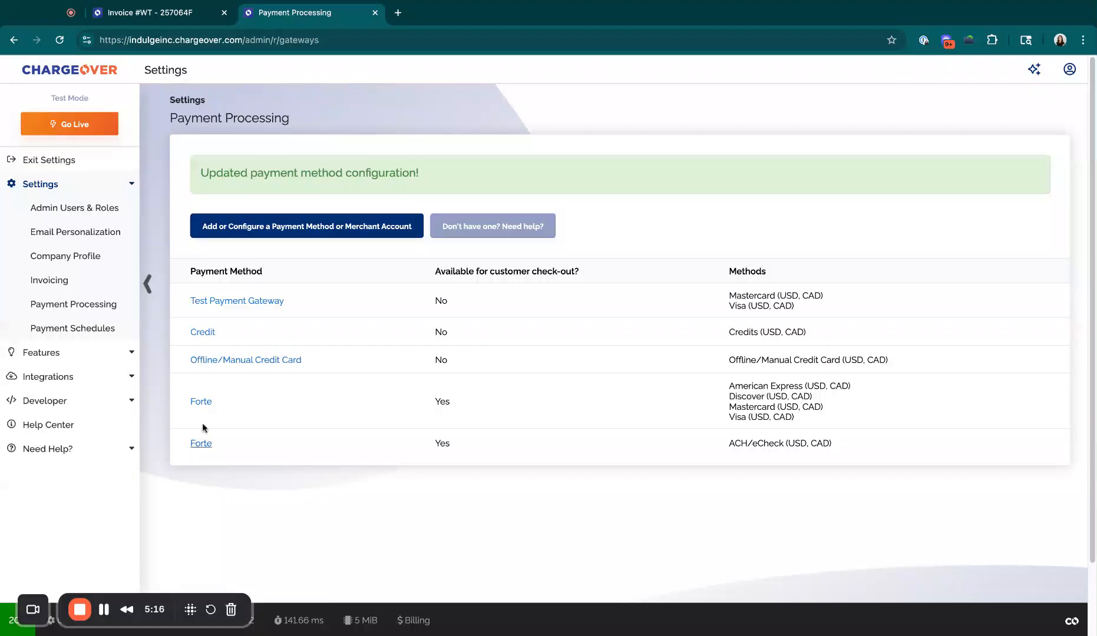
- Start adding another Forte payment processor and enter its Forte merchant ID
click(281, 219)
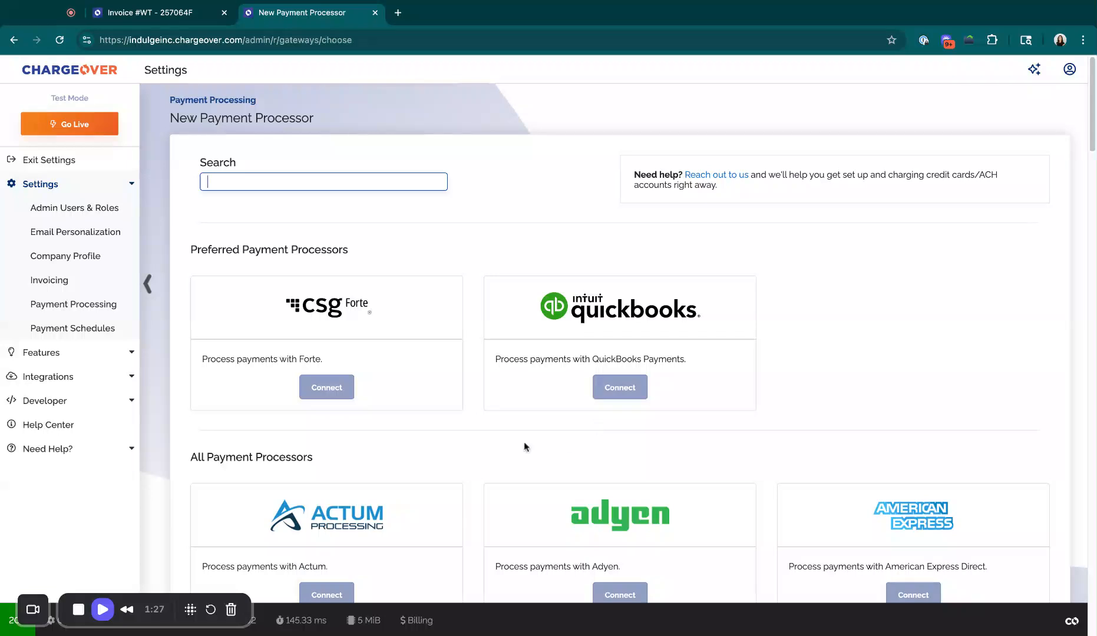
click(307, 389)
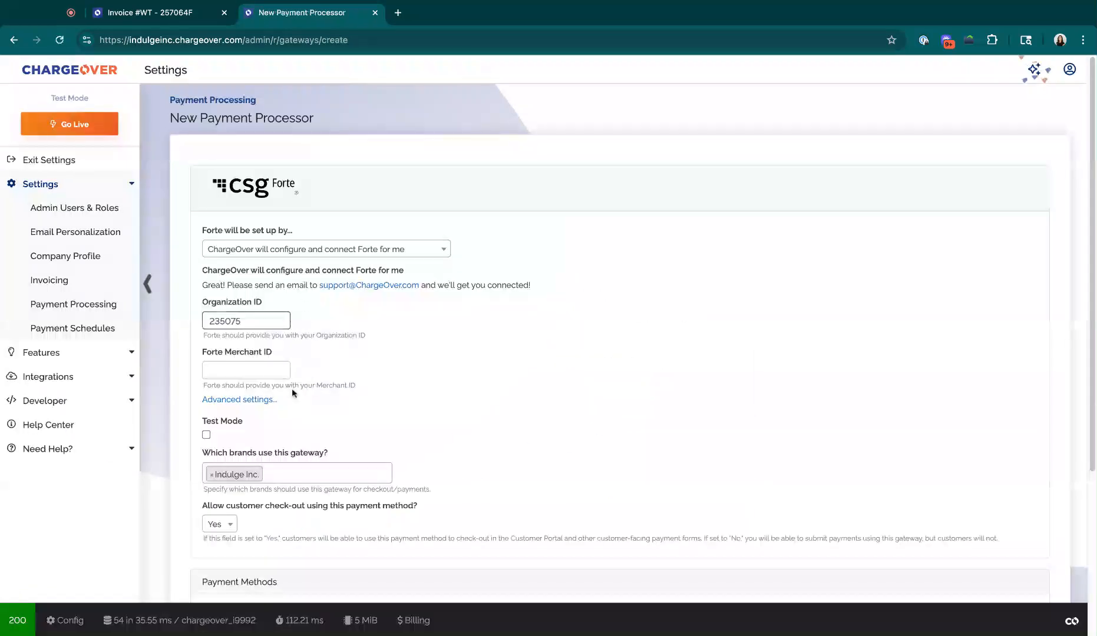
click(249, 372)
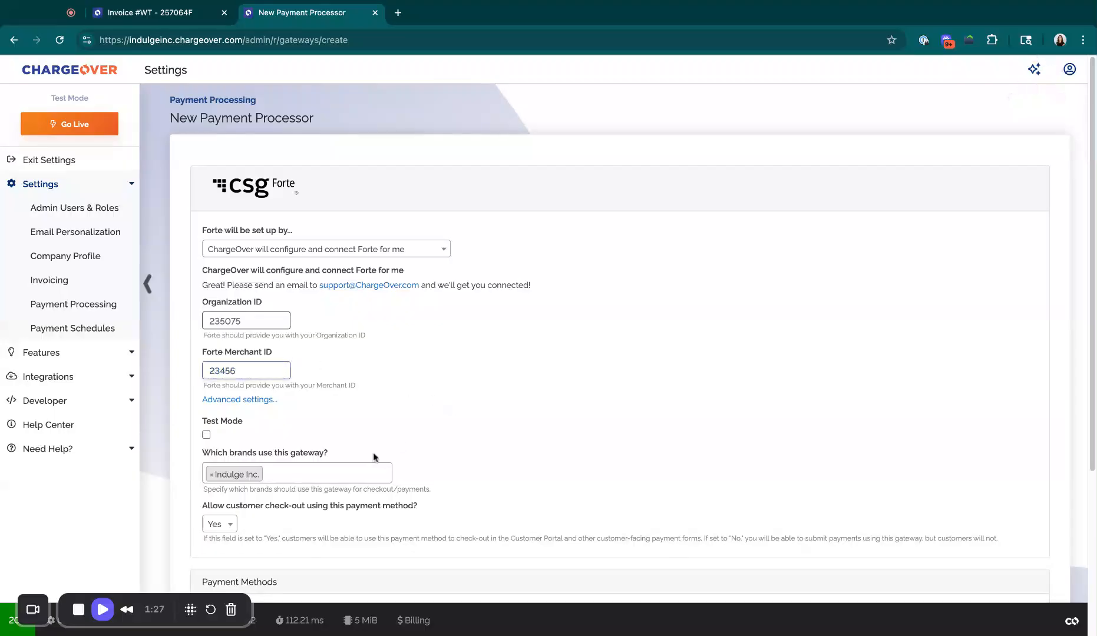
- Replace Indulge Inc. with Everest, Ruf and Tumble Adventures and Whimsical Trailz as the brands using the new Forte gateway
click(213, 477)
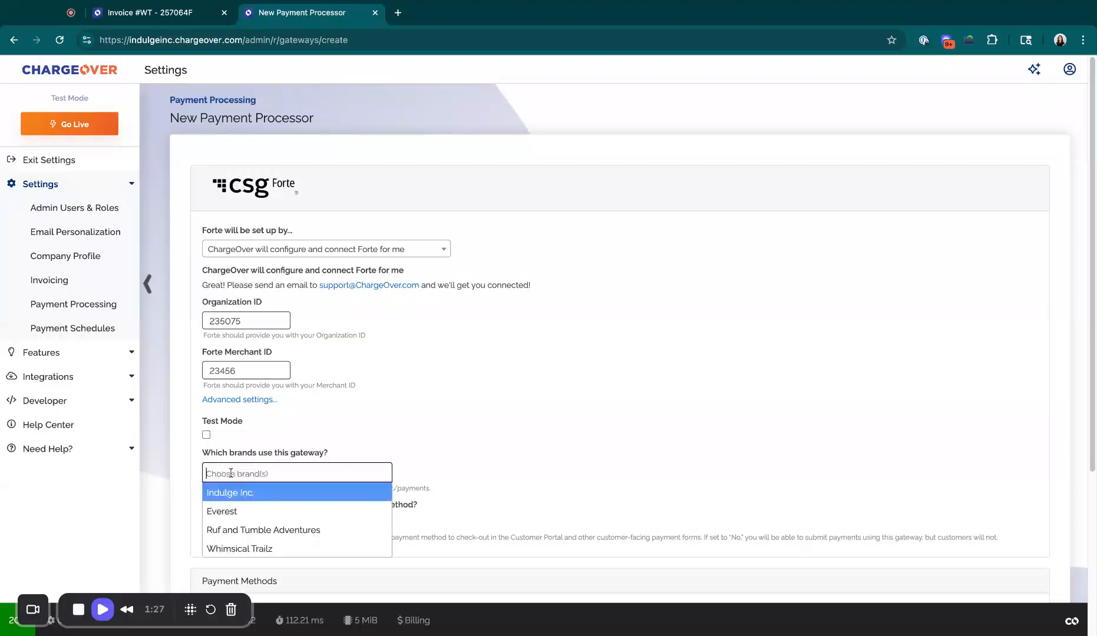
click(248, 518)
click(289, 471)
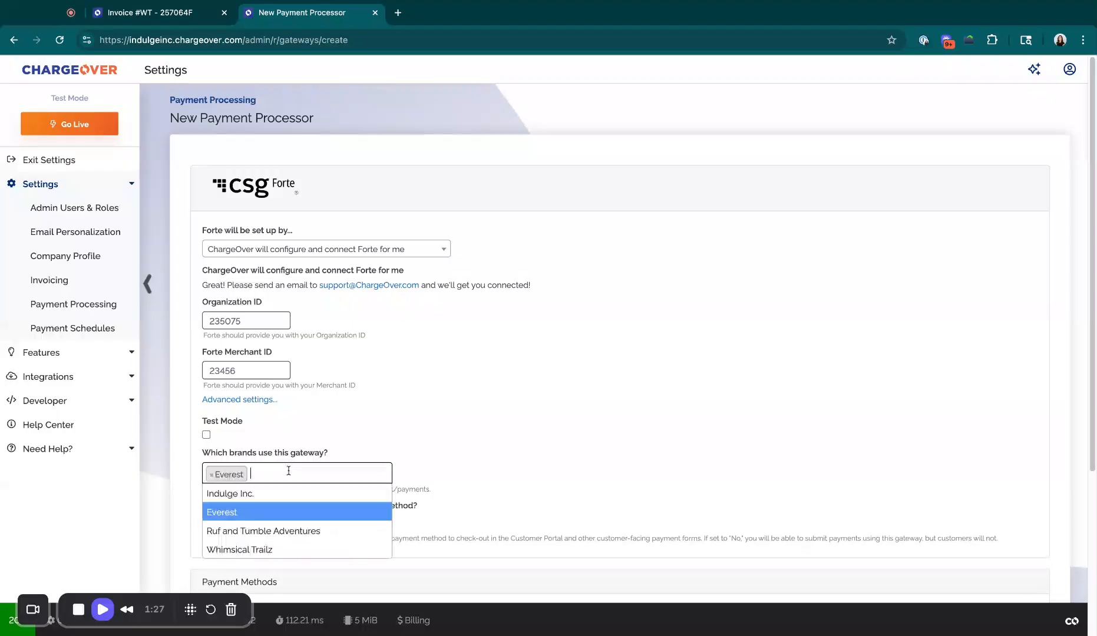
click(281, 530)
click(324, 479)
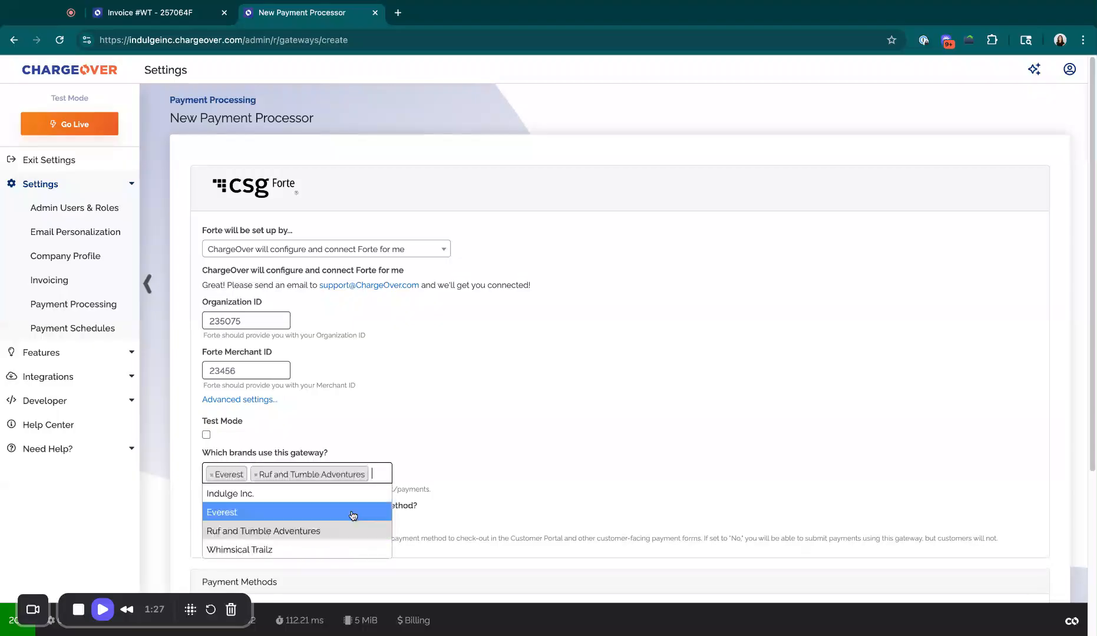
click(326, 549)
- Enable ACH/eCheck in USD and CAD as the new Forte gateway's payment method and save the gateway
scroll(468, 470, down, 4)
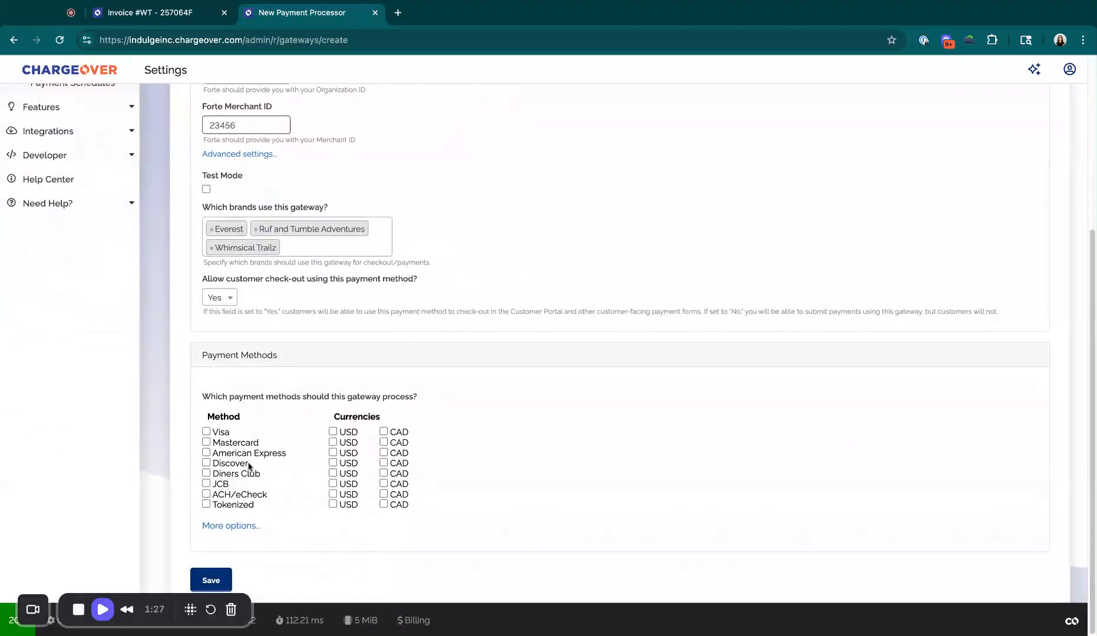
click(207, 494)
click(333, 494)
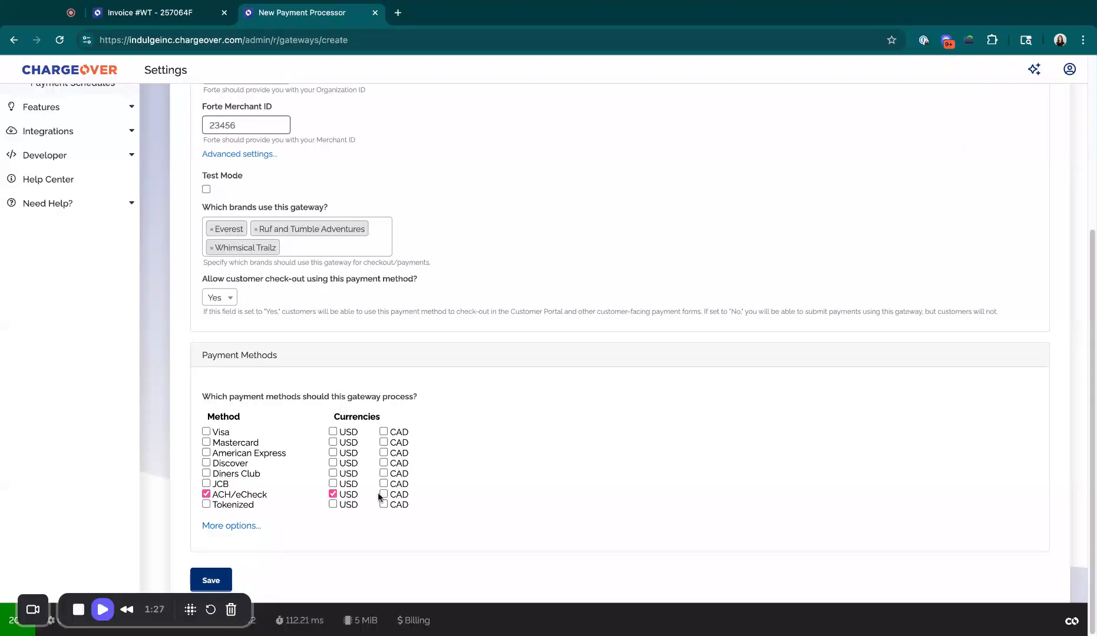
click(218, 580)
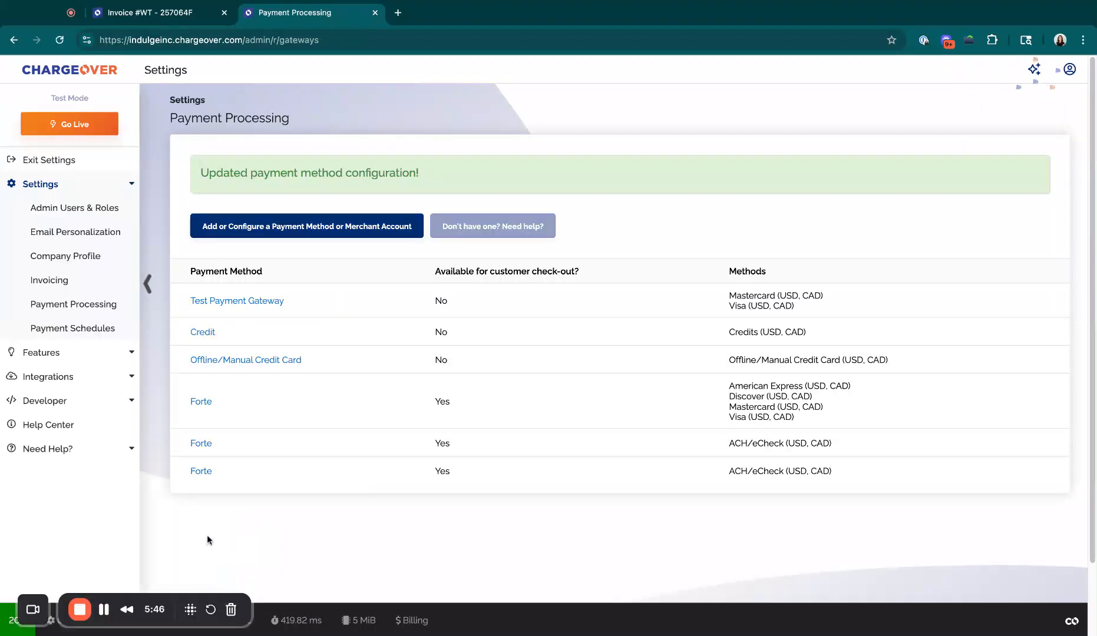
- Disallow customer check-out on the existing Forte ACH/eCheck gateway of Indulge Inc. and save it
click(211, 444)
scroll(318, 478, down, 5)
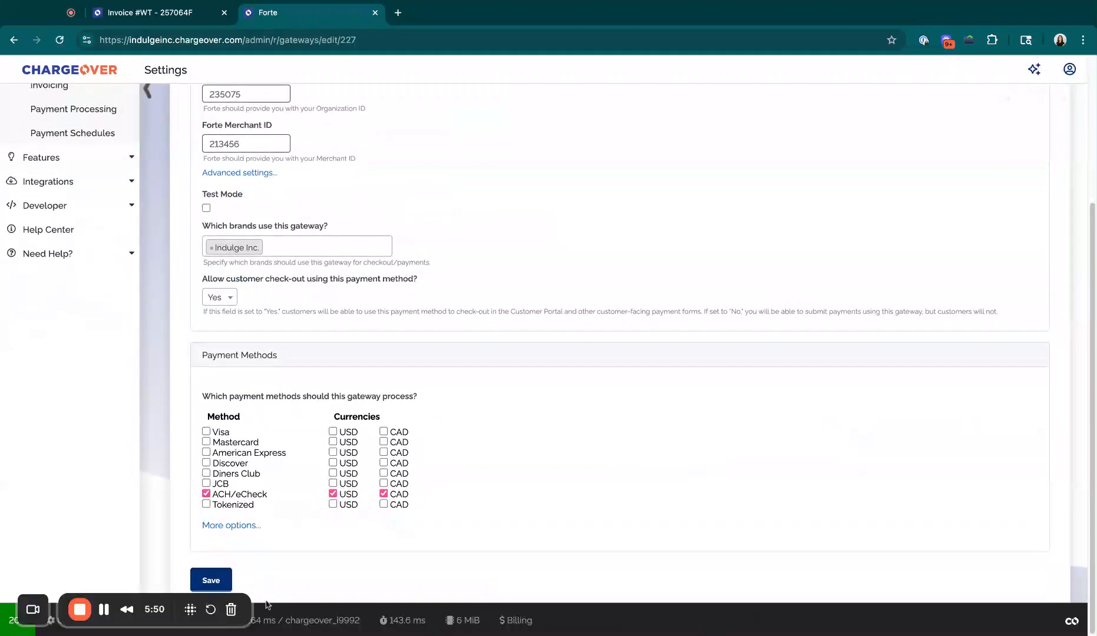
click(104, 610)
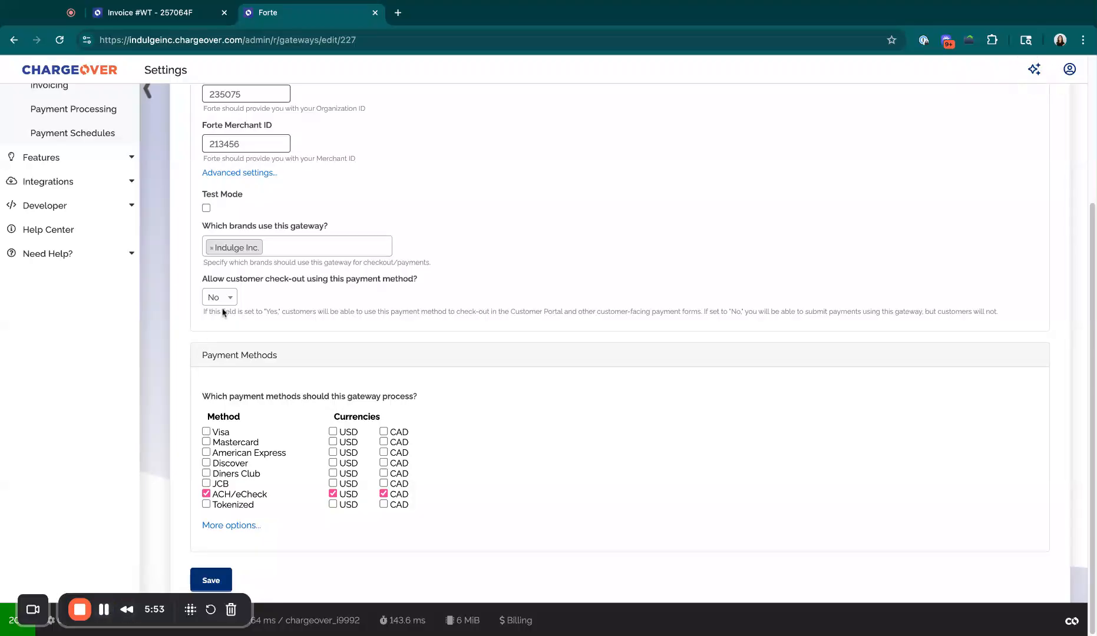
click(224, 300)
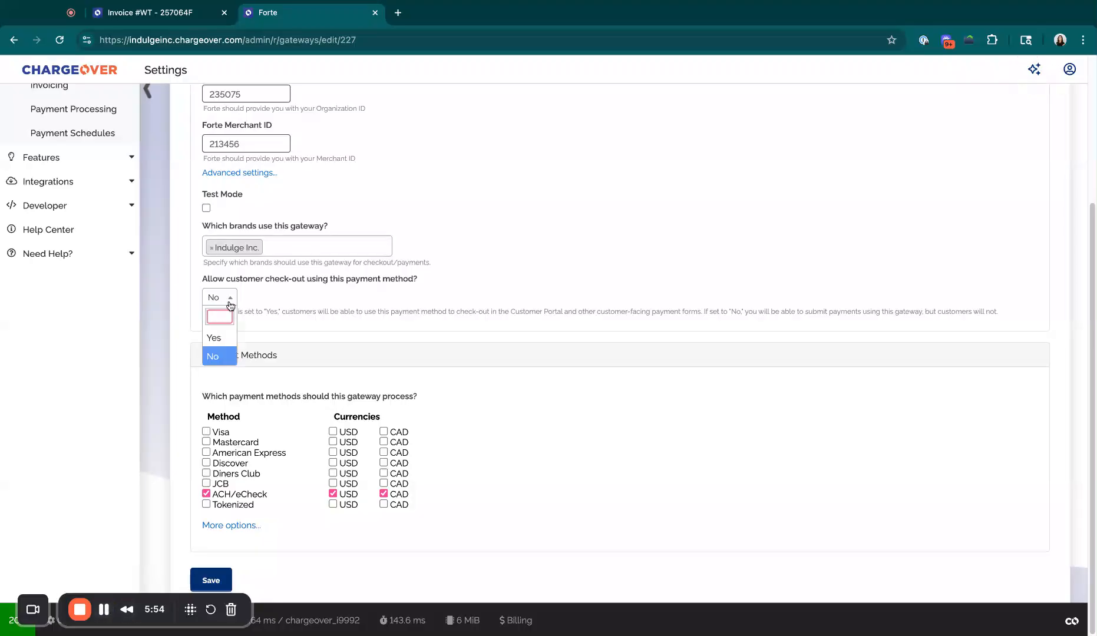
click(226, 305)
click(207, 579)
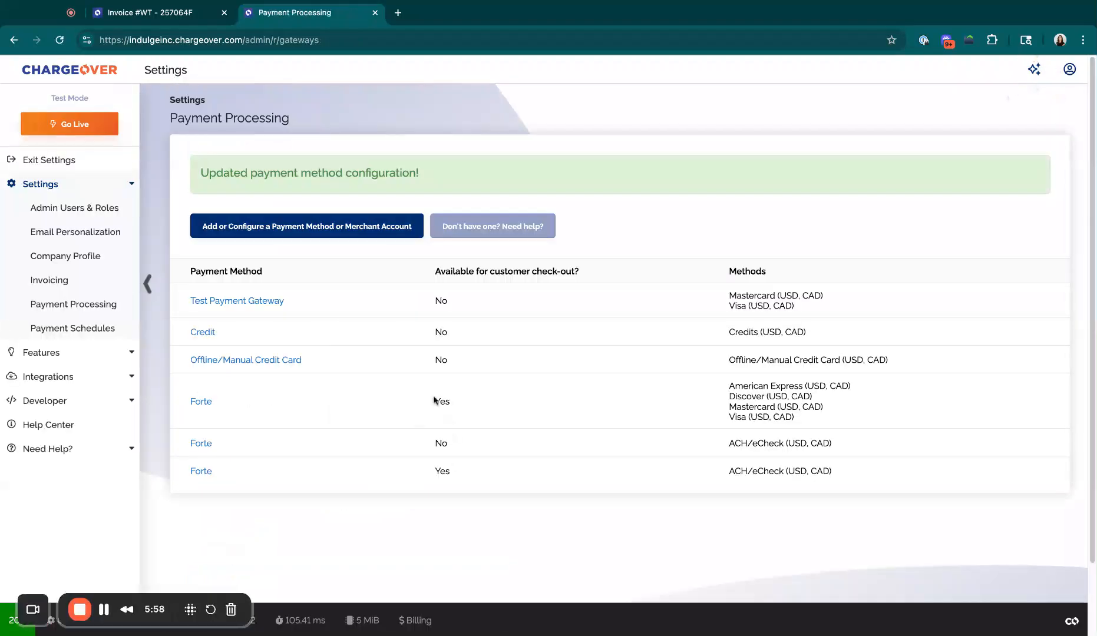
triple_click(732, 386)
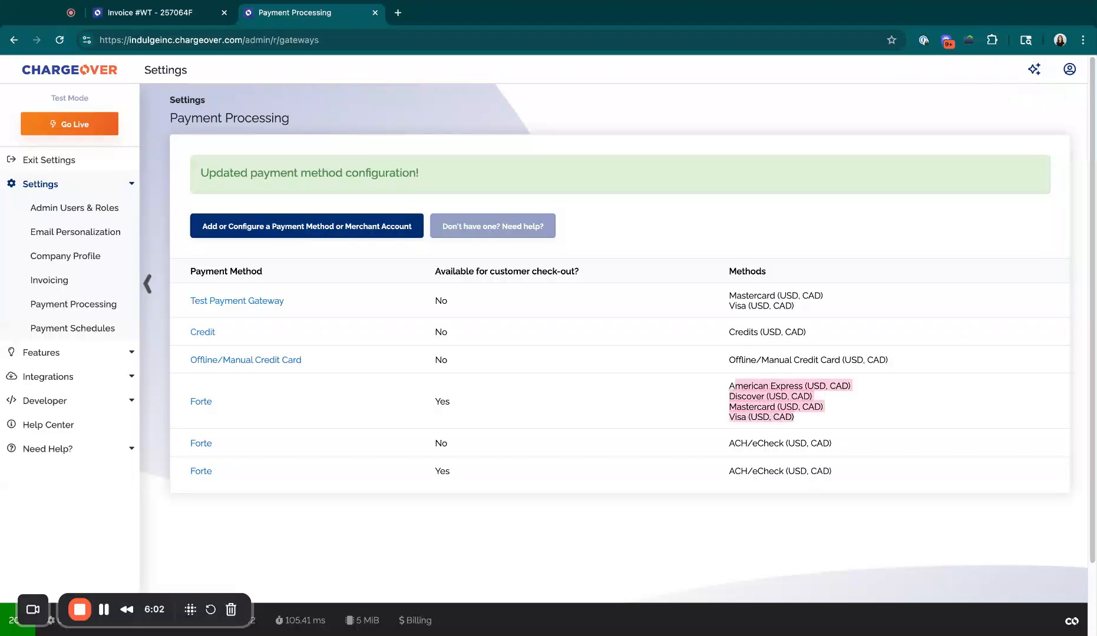
- Review the methods of the Forte gateways available for customer check-out
click(796, 418)
drag(853, 474, 730, 472)
click(729, 472)
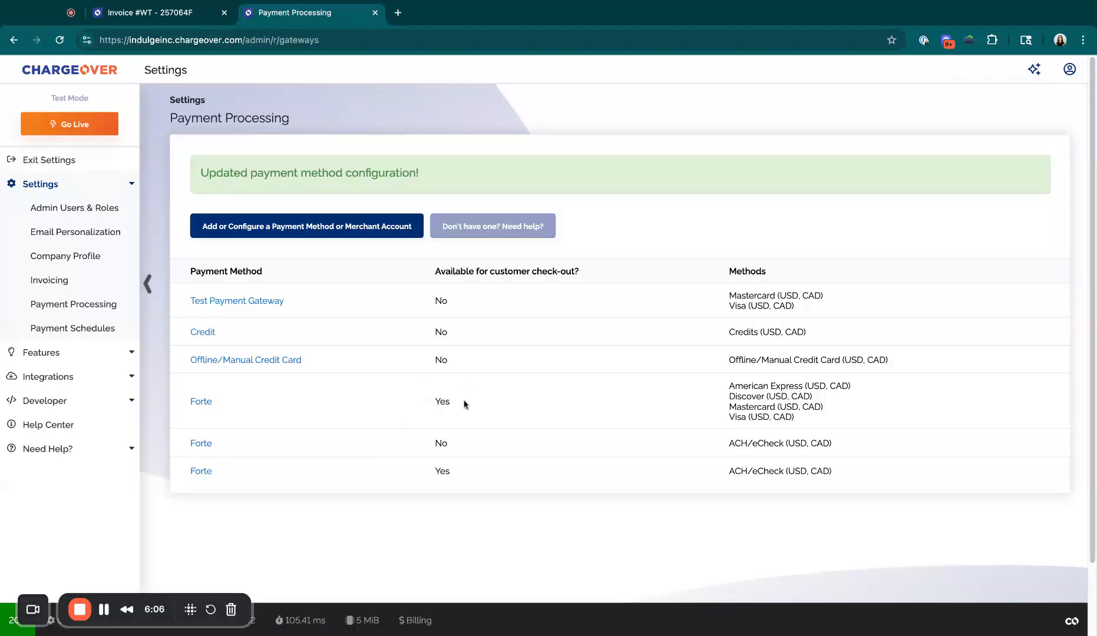
- Edit the open X Outdoors invoice, set its brand to Ruf and Tumble Adventures and save it
click(206, 10)
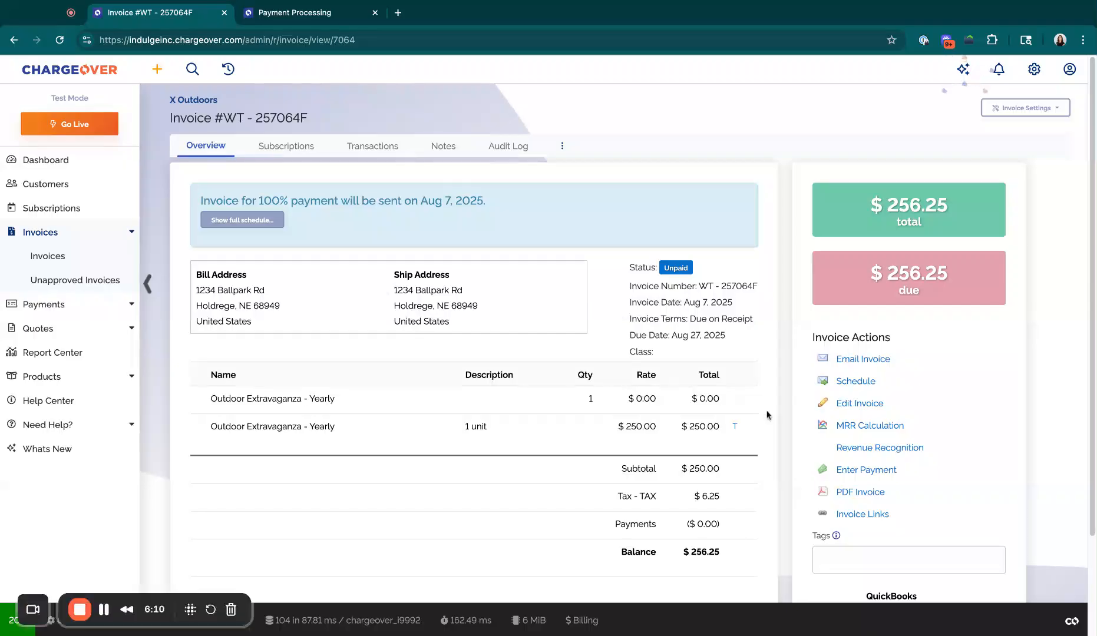
scroll(692, 395, down, 3)
scroll(693, 395, up, 2)
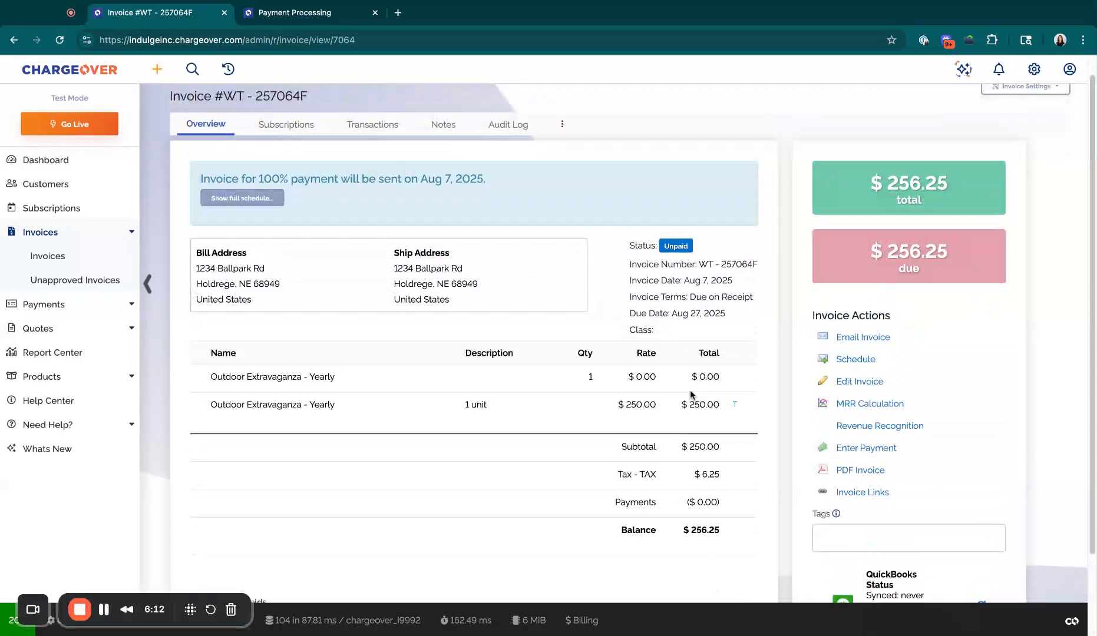
click(860, 382)
click(260, 587)
scroll(334, 554, down, 3)
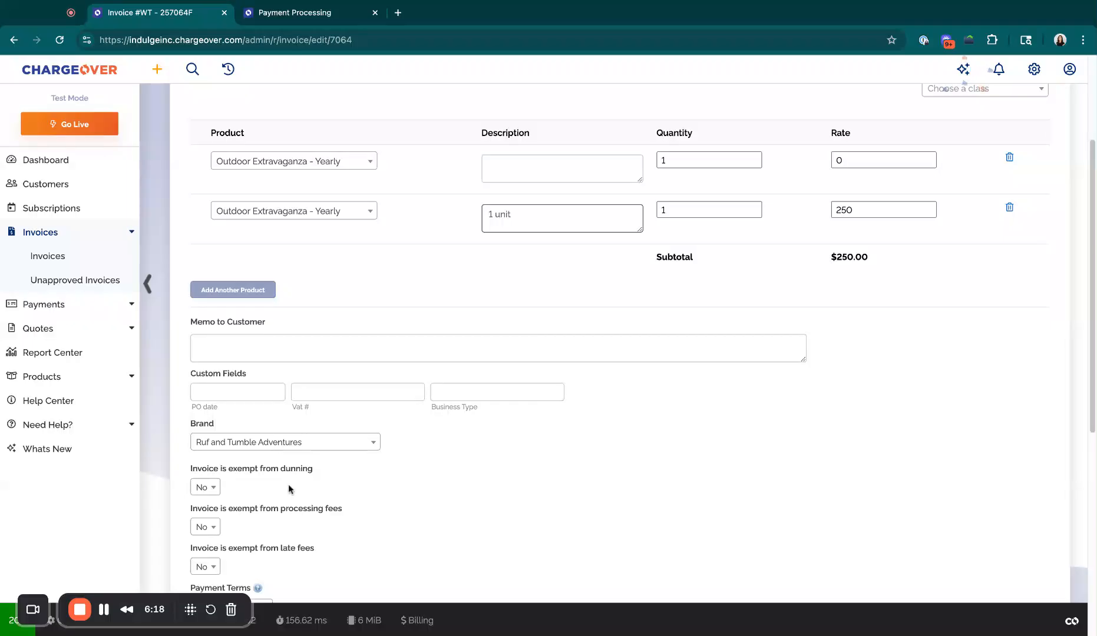
scroll(289, 489, down, 5)
scroll(289, 489, down, 2)
click(211, 581)
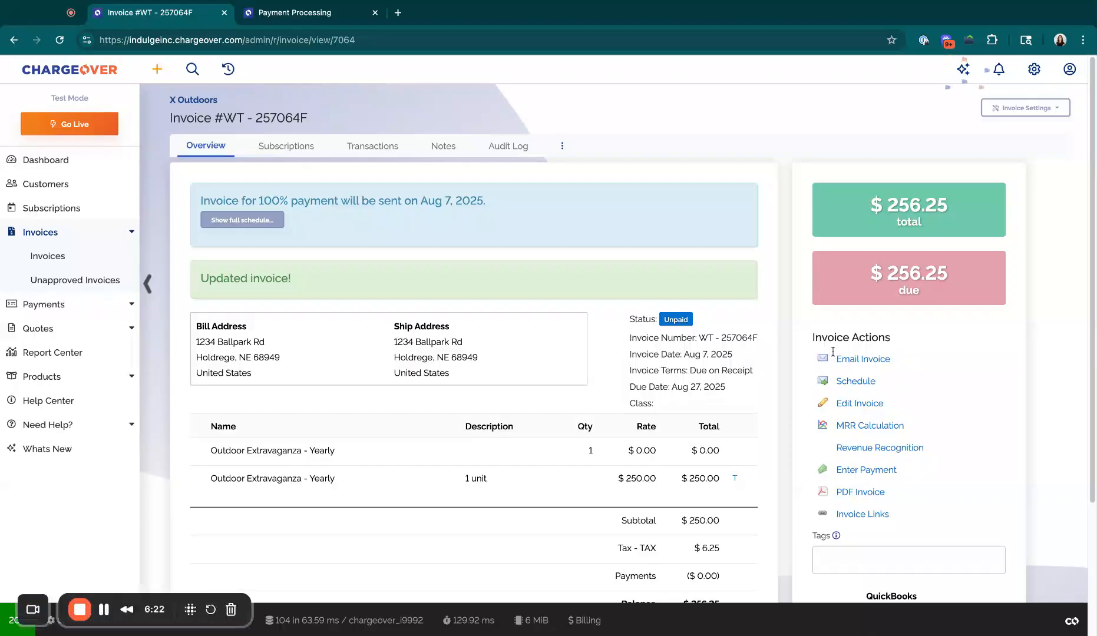
- Preview the invoice-due email for the X Outdoors invoice and follow its secure payment link to view the payment form
click(863, 359)
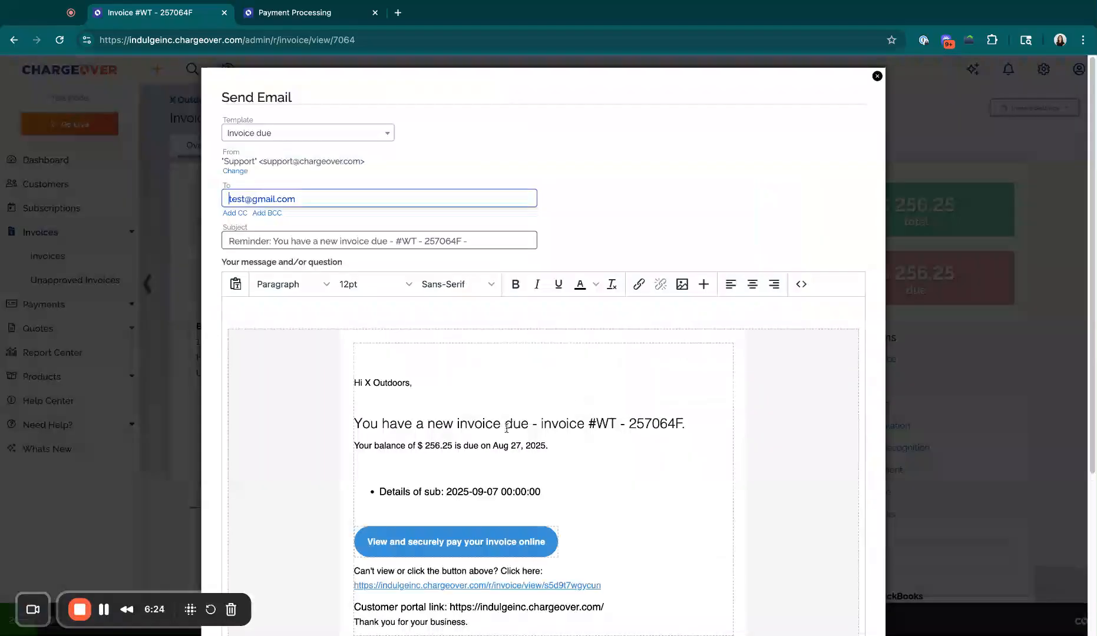
click(460, 573)
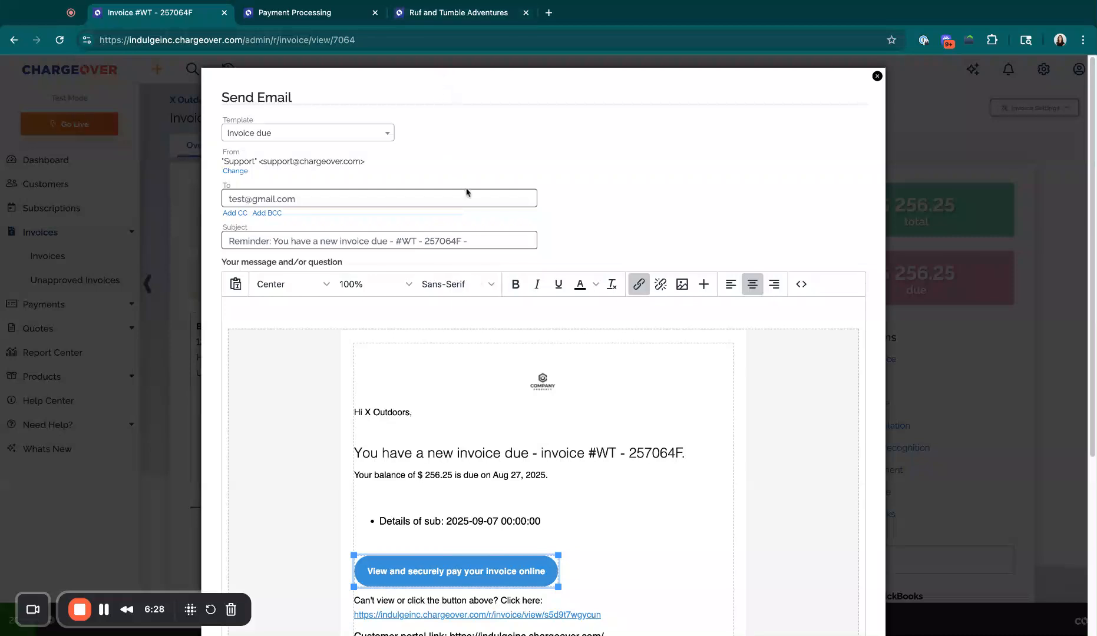
click(522, 152)
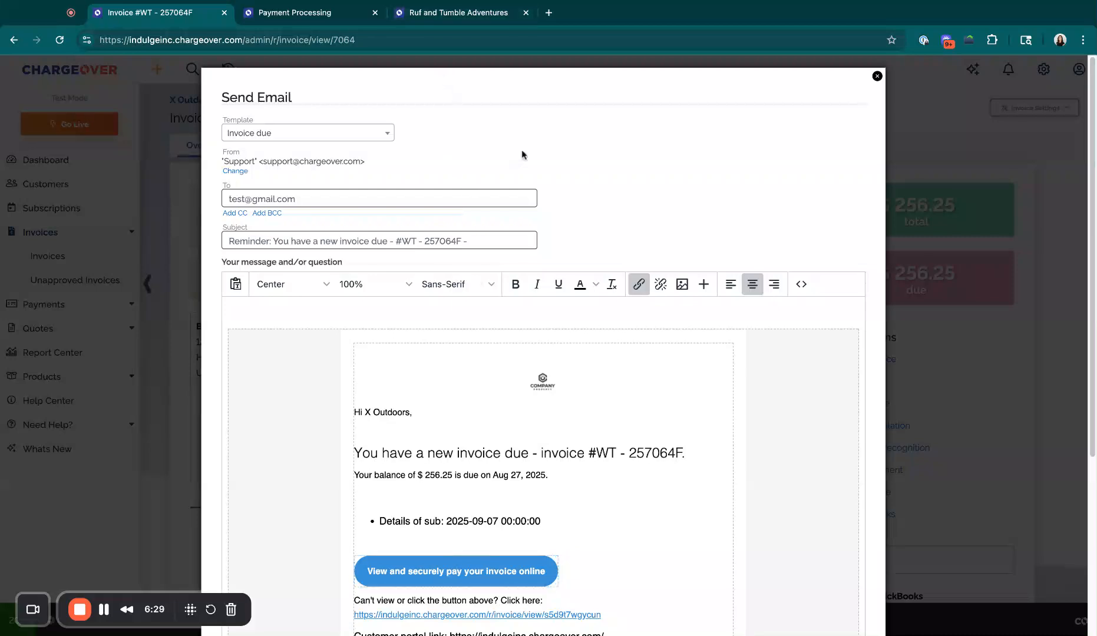
click(447, 13)
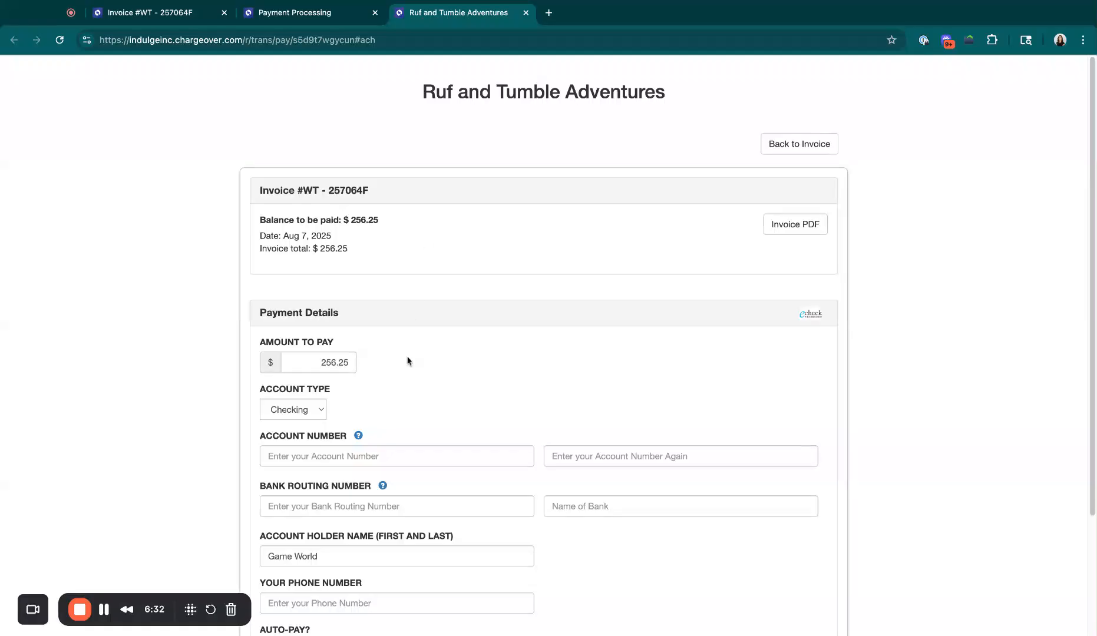
scroll(408, 360, down, 5)
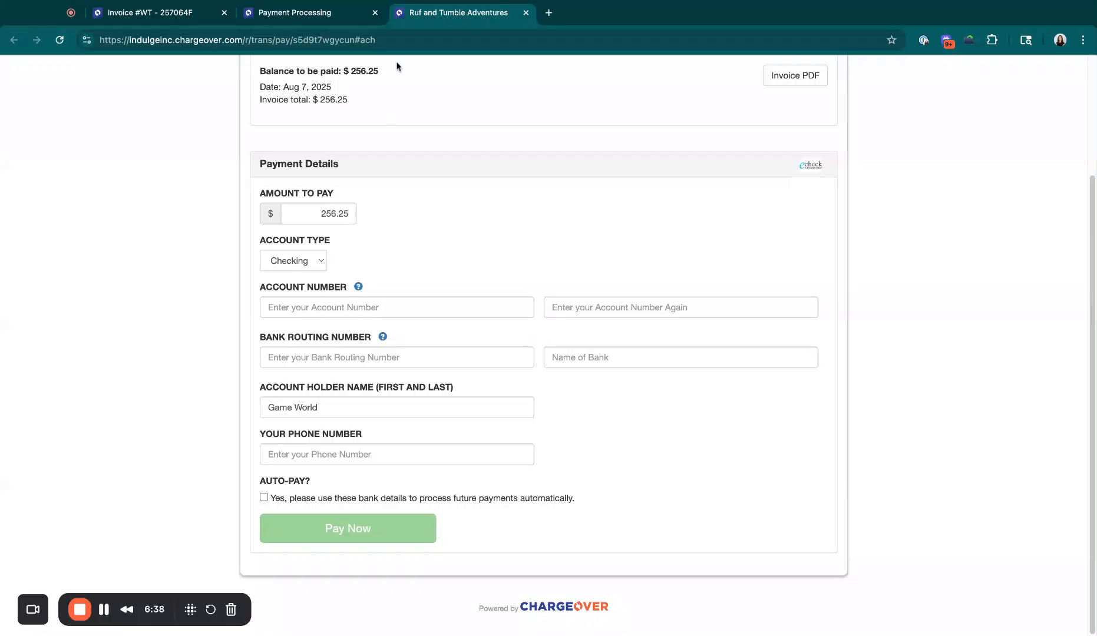
- Compare the payment gateways configured for customer check-out with the Ruf and Tumble Adventures payment page
click(327, 13)
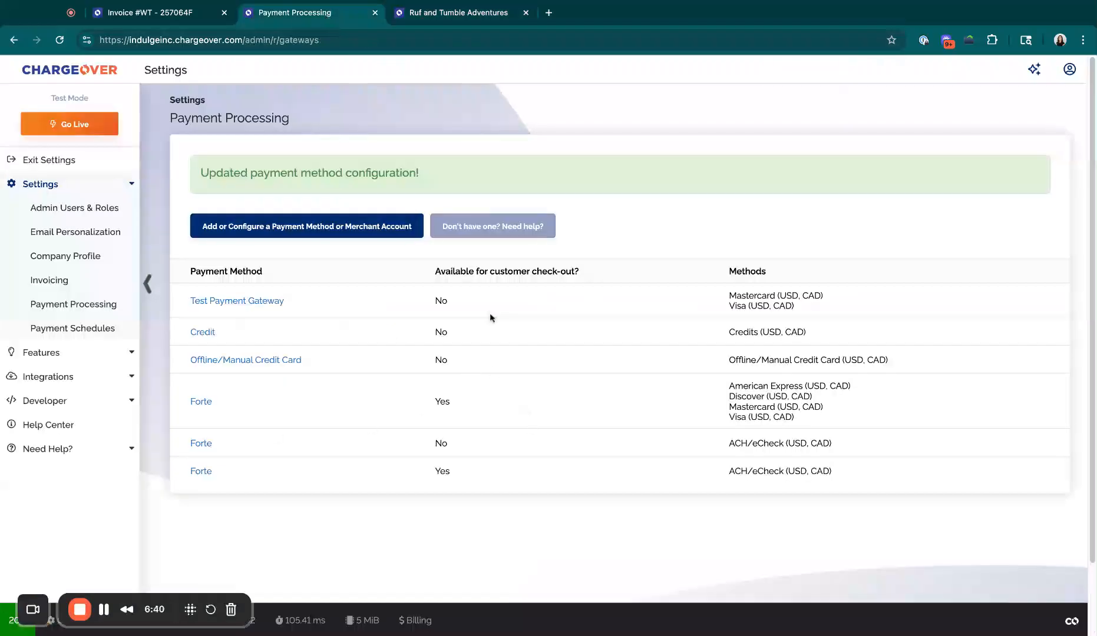
click(426, 13)
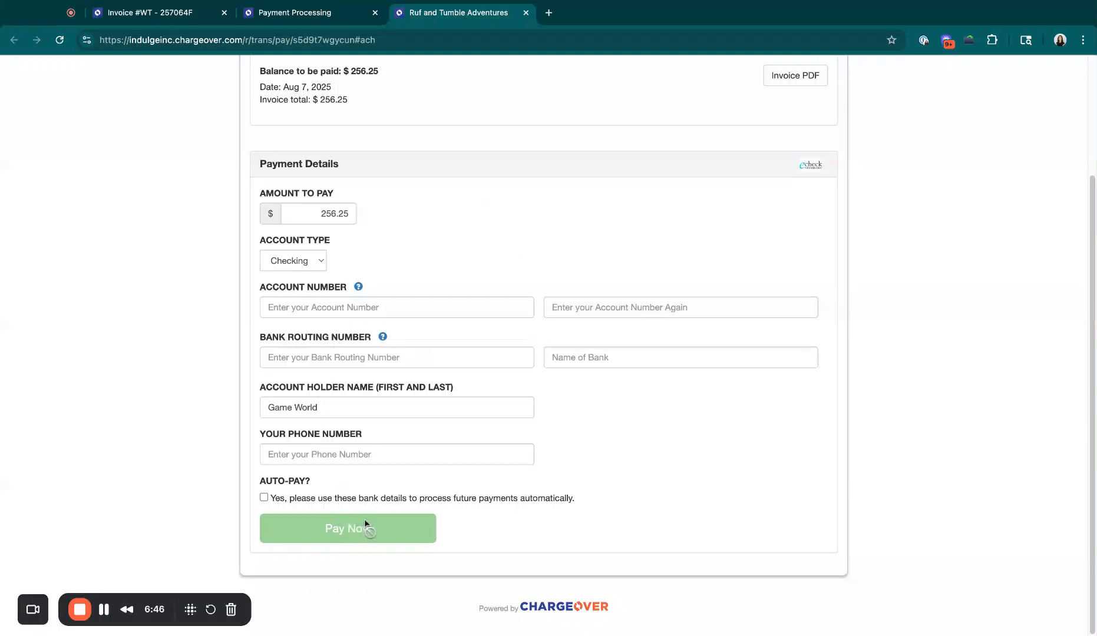
scroll(359, 262, up, 3)
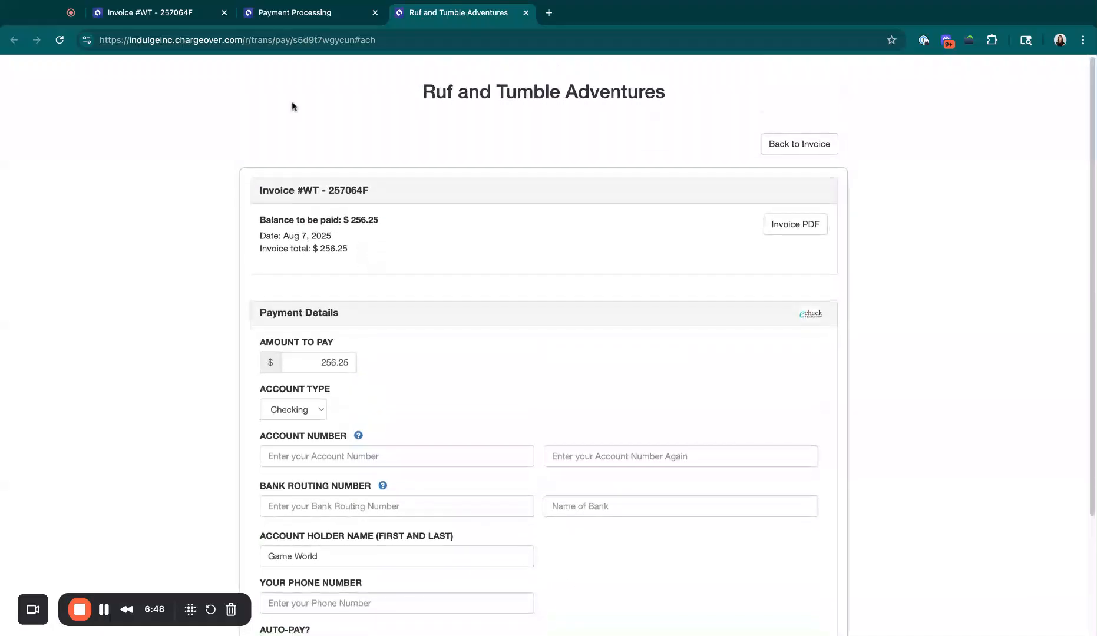
- Return to the settings and open the Brands feature configuration
click(297, 13)
click(74, 362)
click(70, 381)
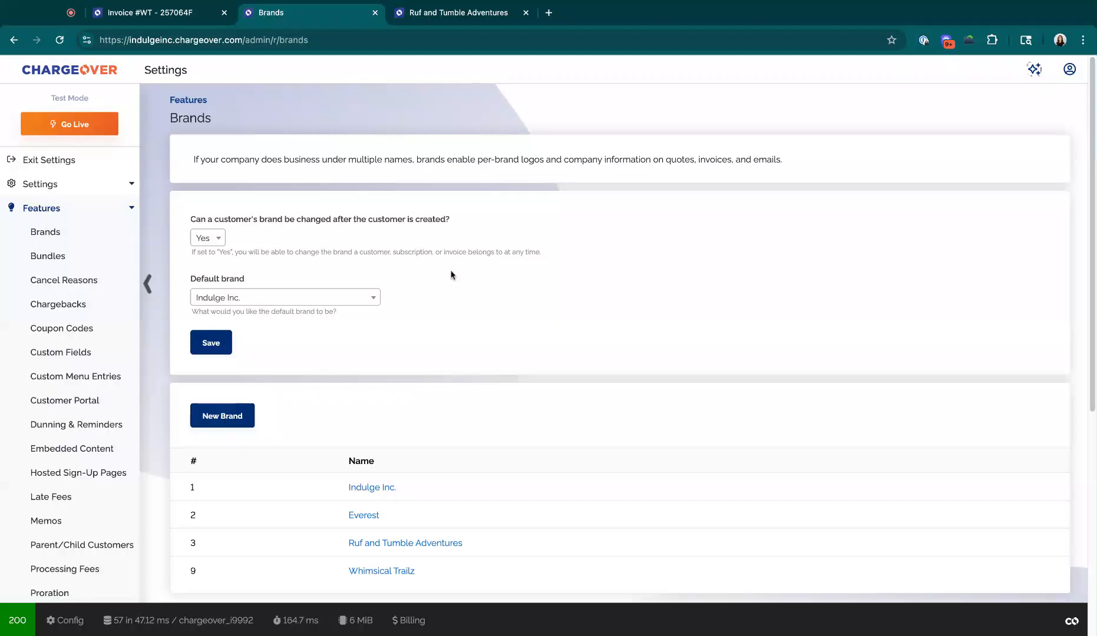